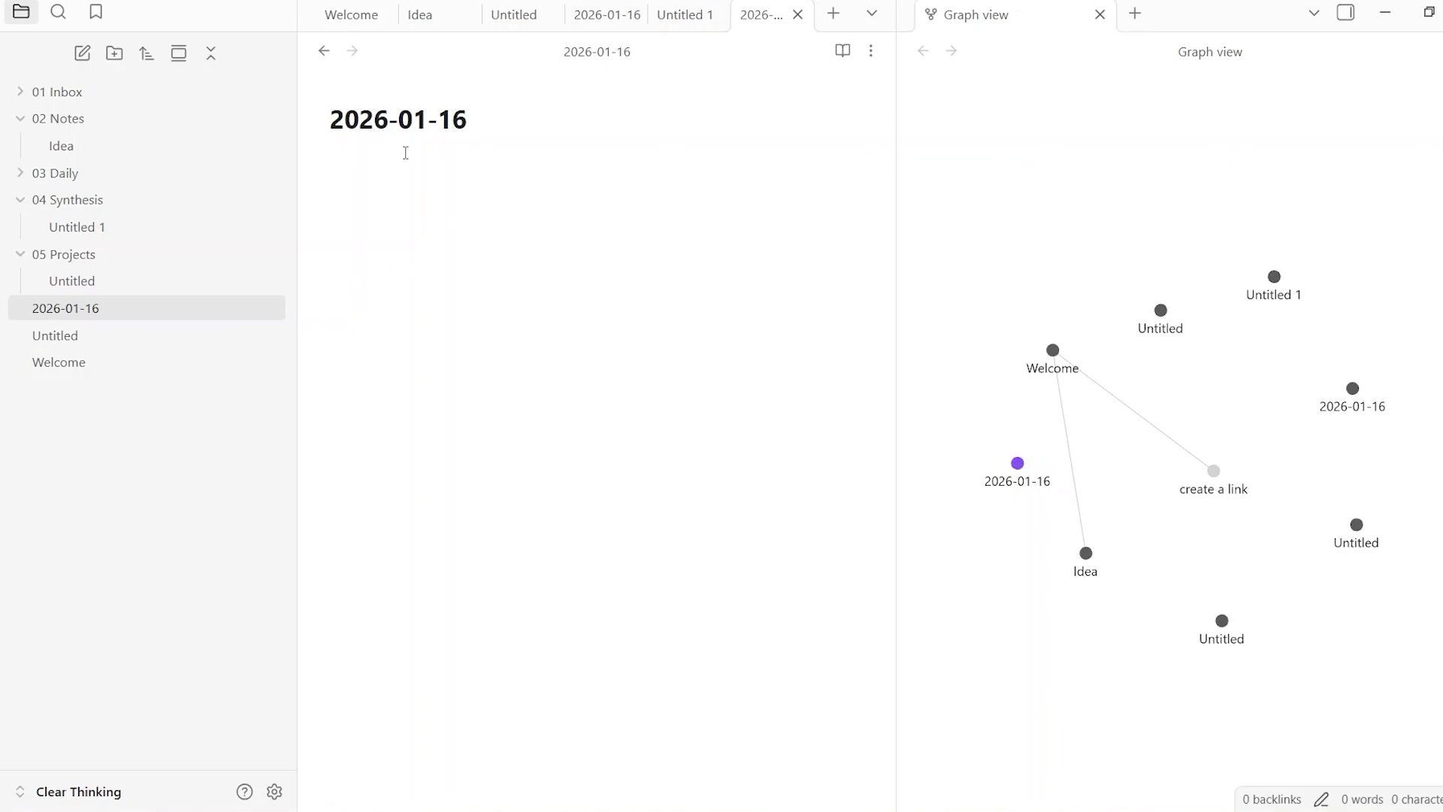
- Open the Untitled note in 01 Inbox and insert an internal link to 01 Inbox/Untitled below the zeros
left_click(351, 164)
left_click(90, 96)
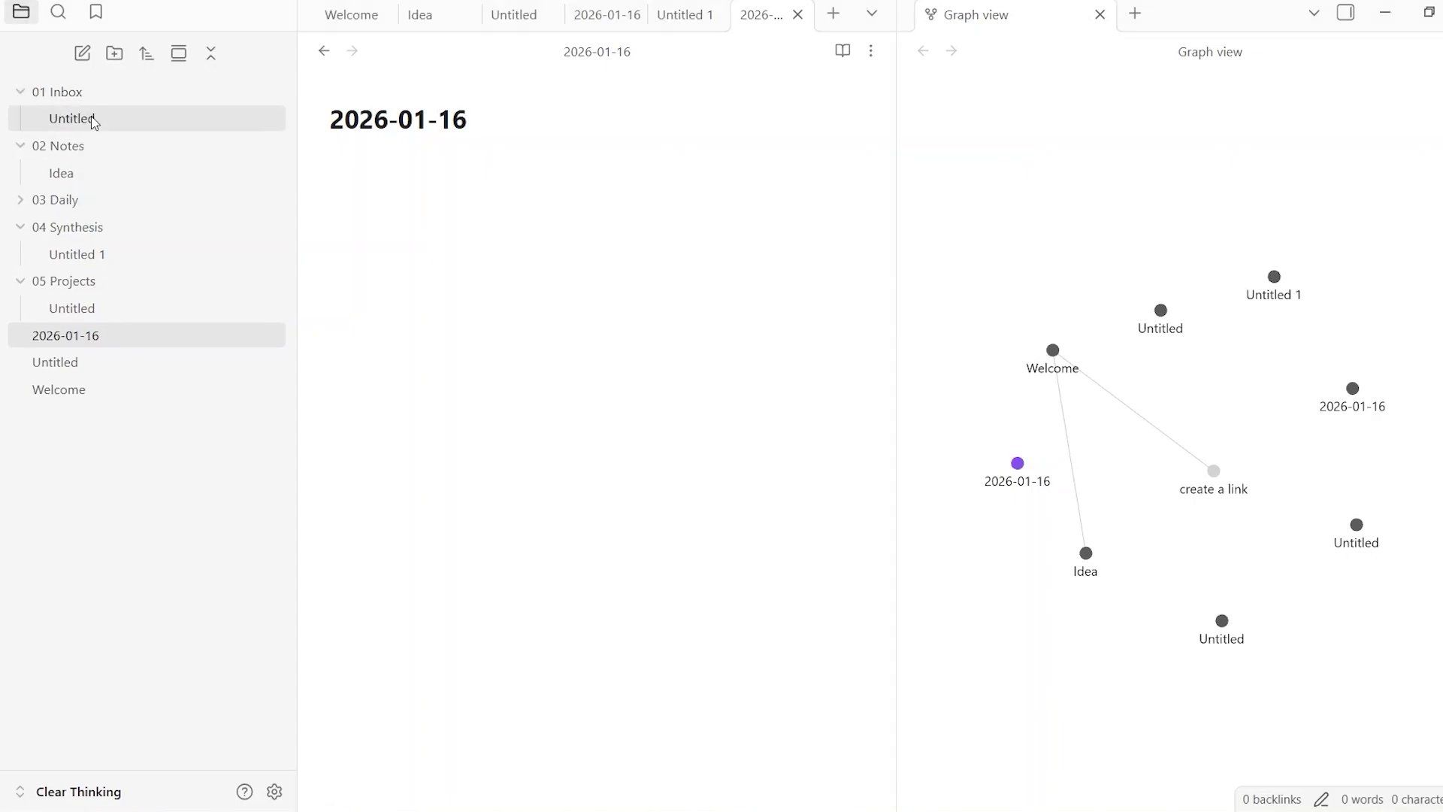
left_click(92, 121)
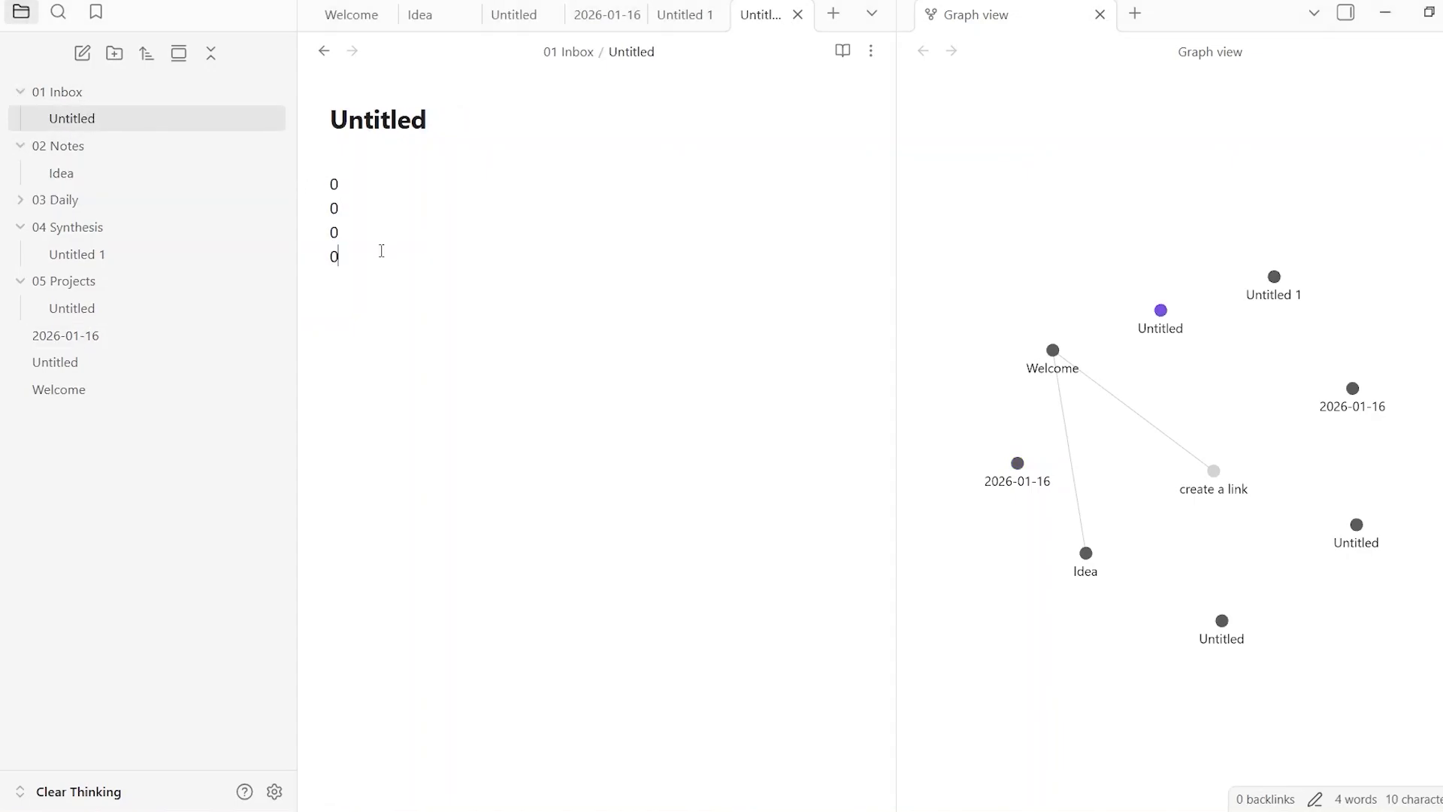
key("Down")
type("[[")
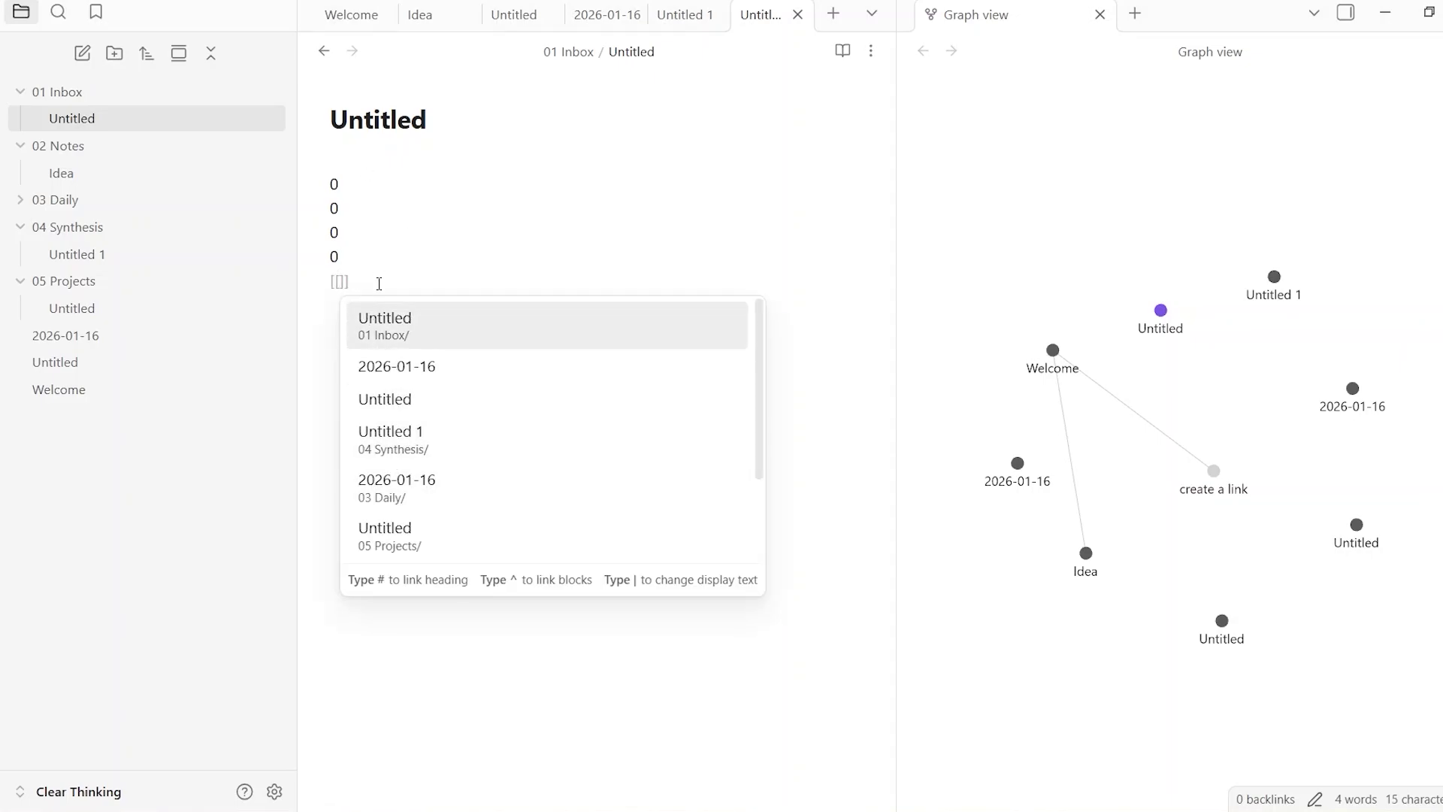
left_click(438, 344)
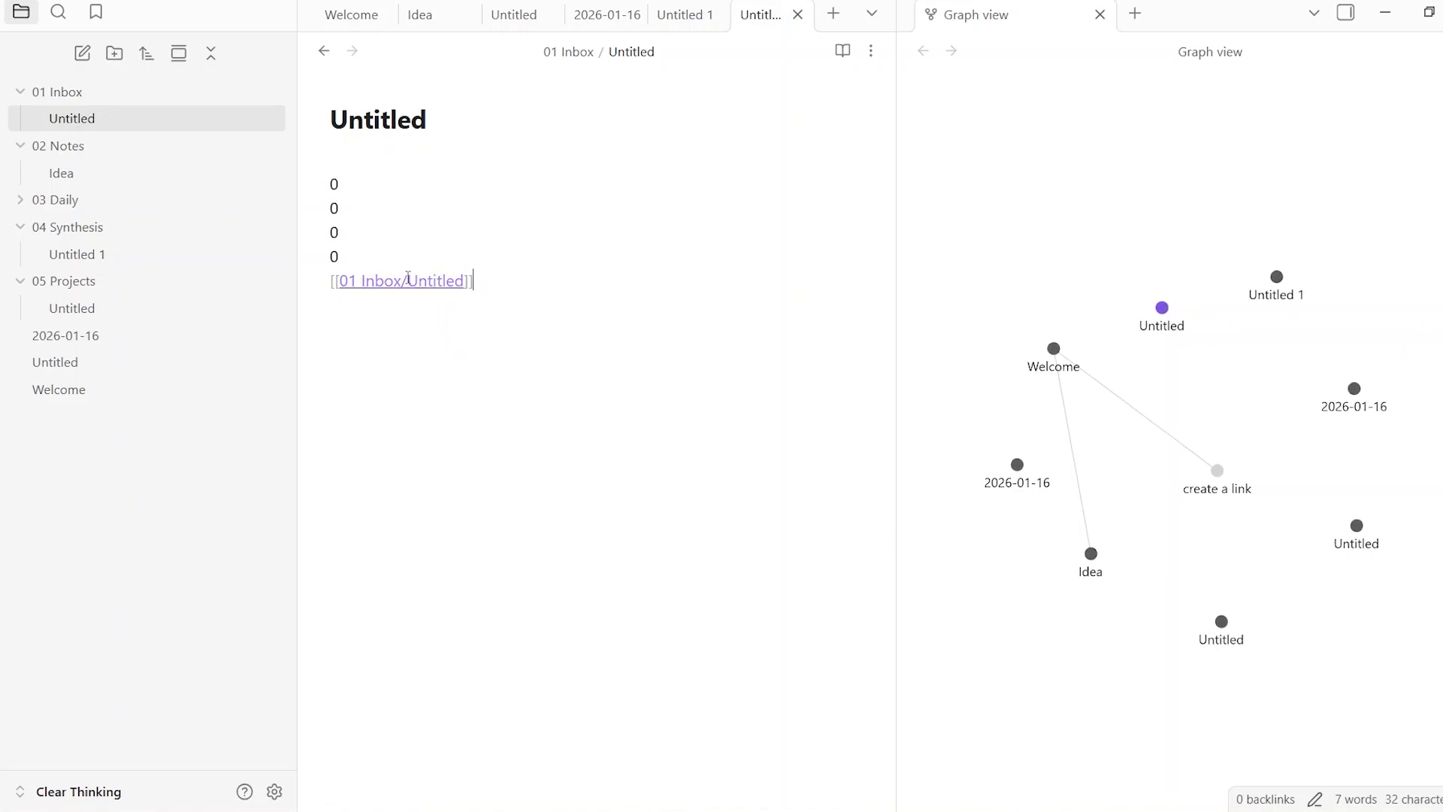
key("Return")
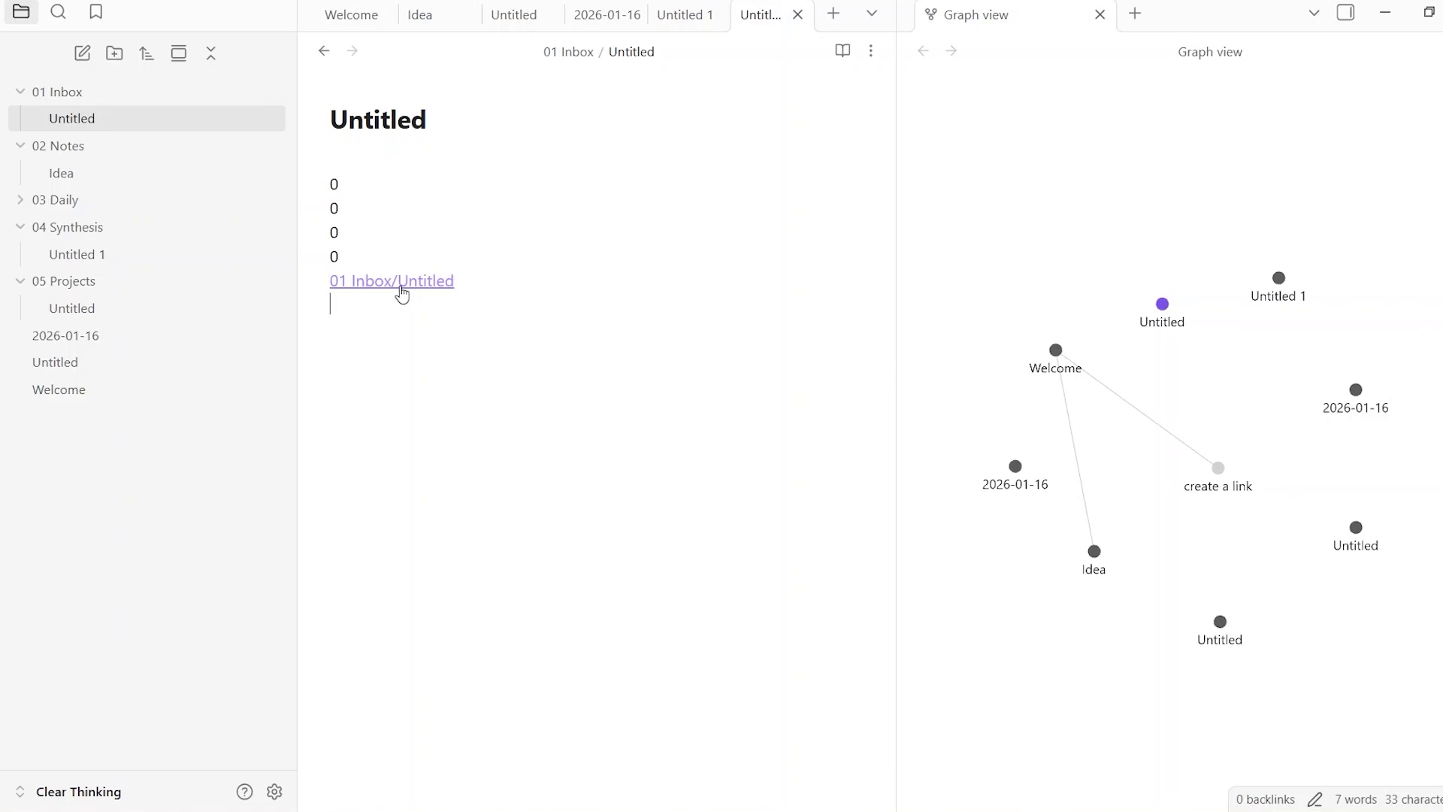
- Undo the internal link inserted in the Untitled note
key("Up")
left_click(432, 289)
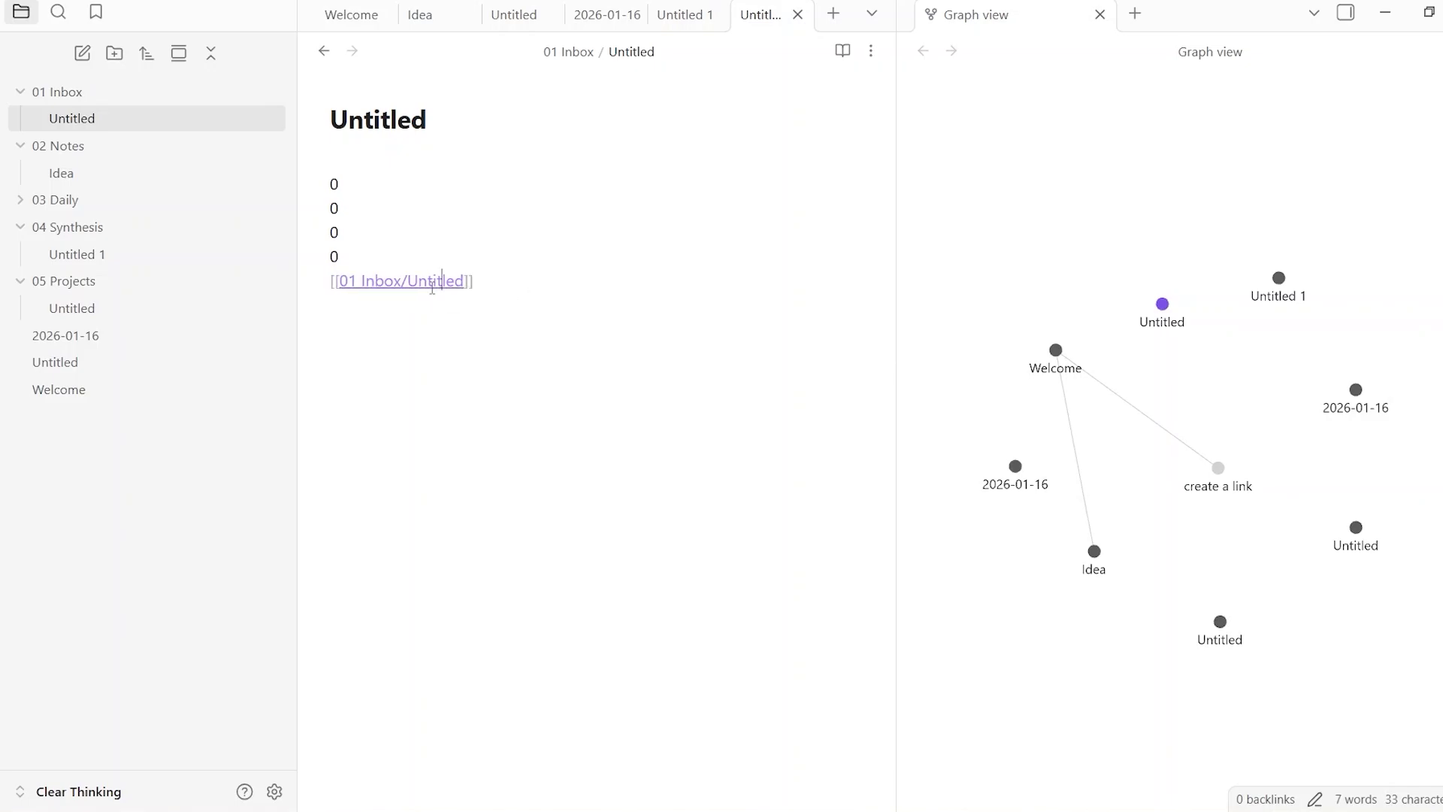
key("ctrl+z")
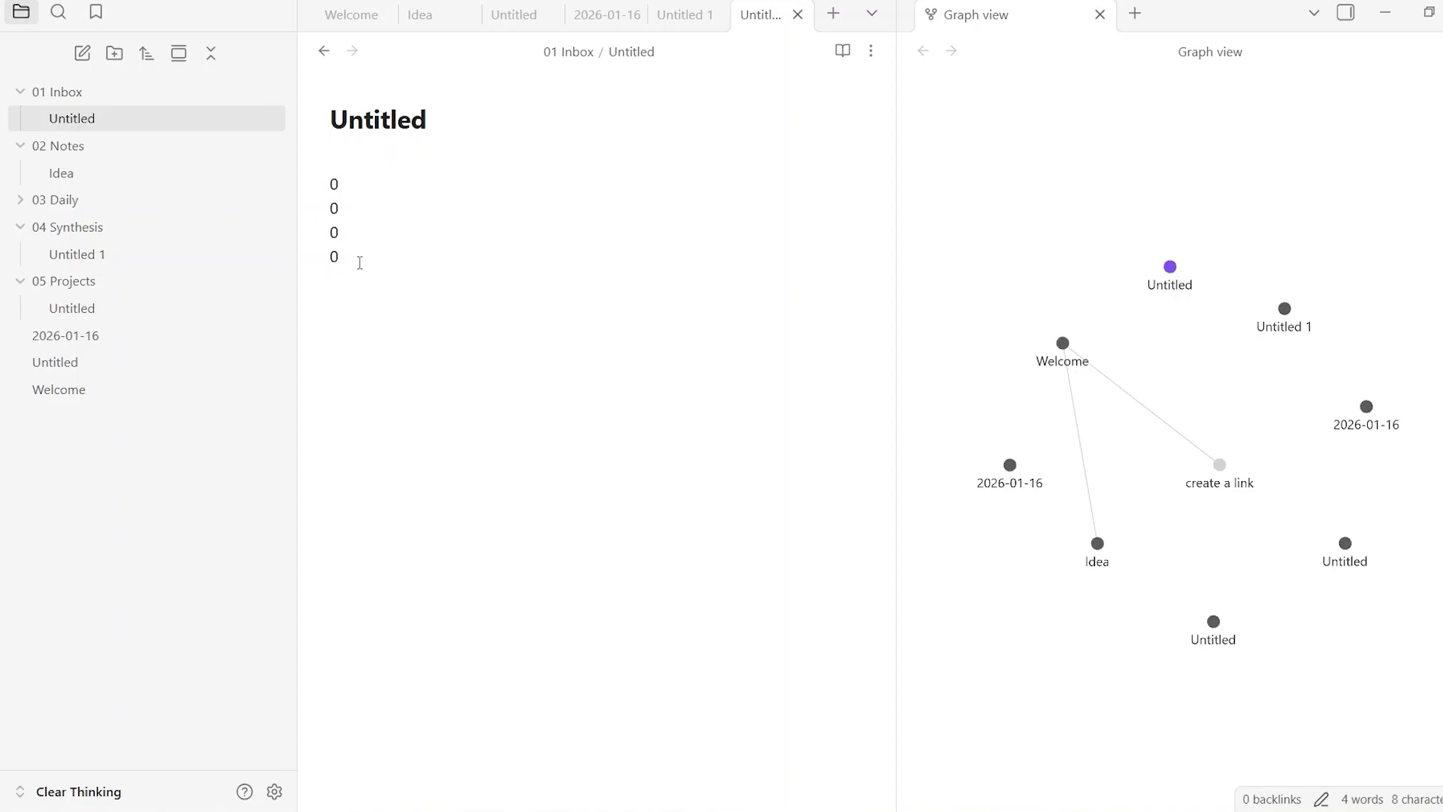
- Open the Idea note in 02 Notes and follow its link to the Welcome note
left_click(132, 172)
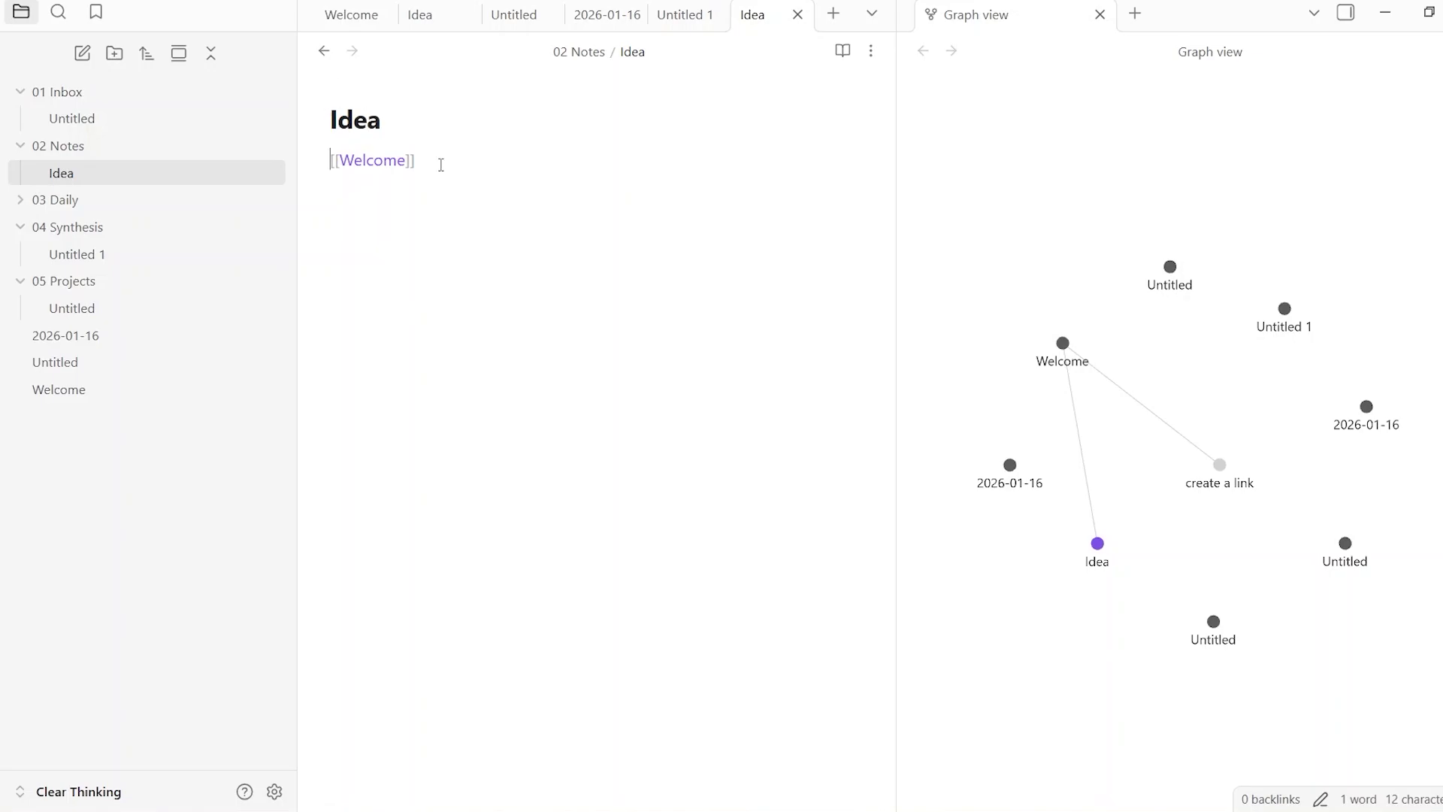
key("Return")
left_click(374, 162)
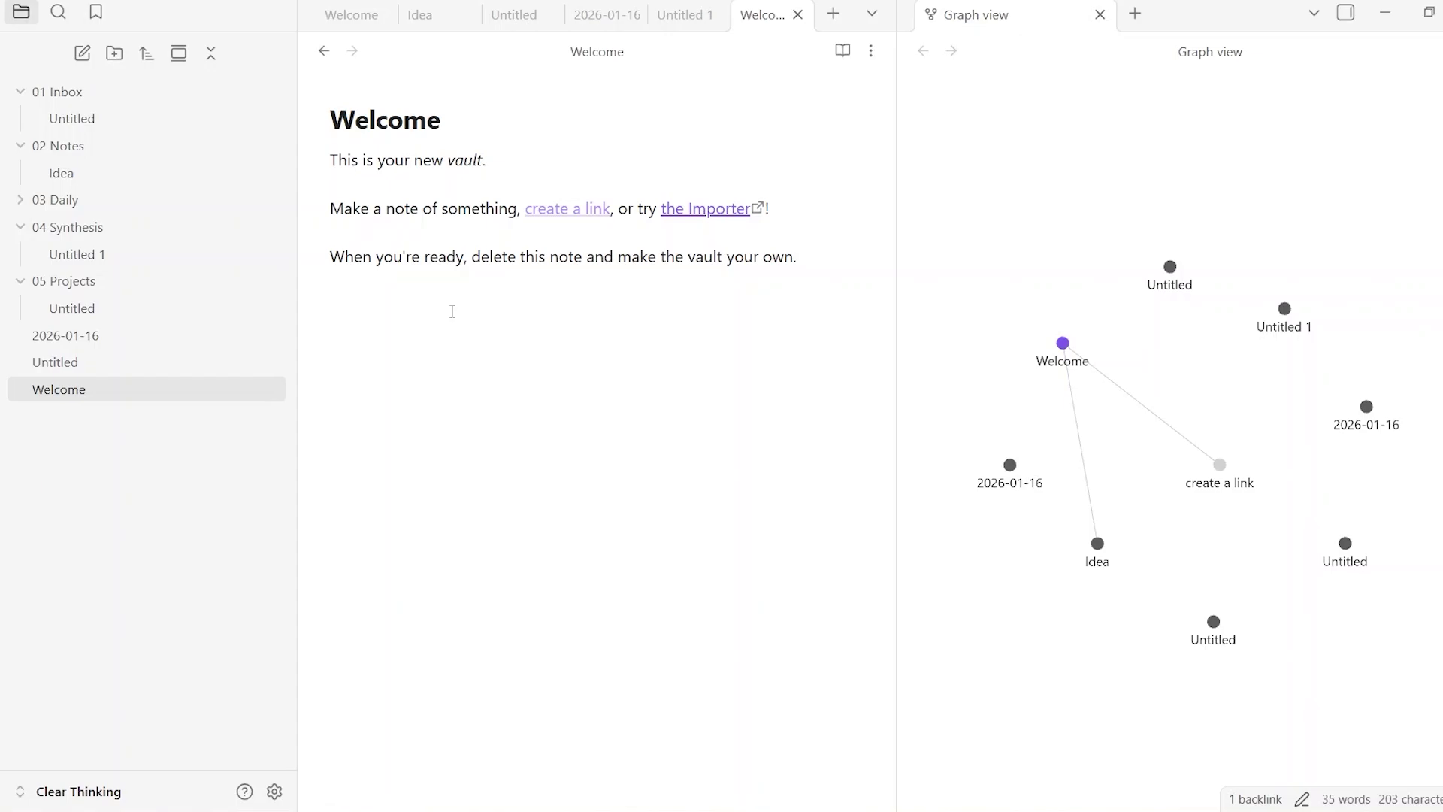
left_click(451, 311)
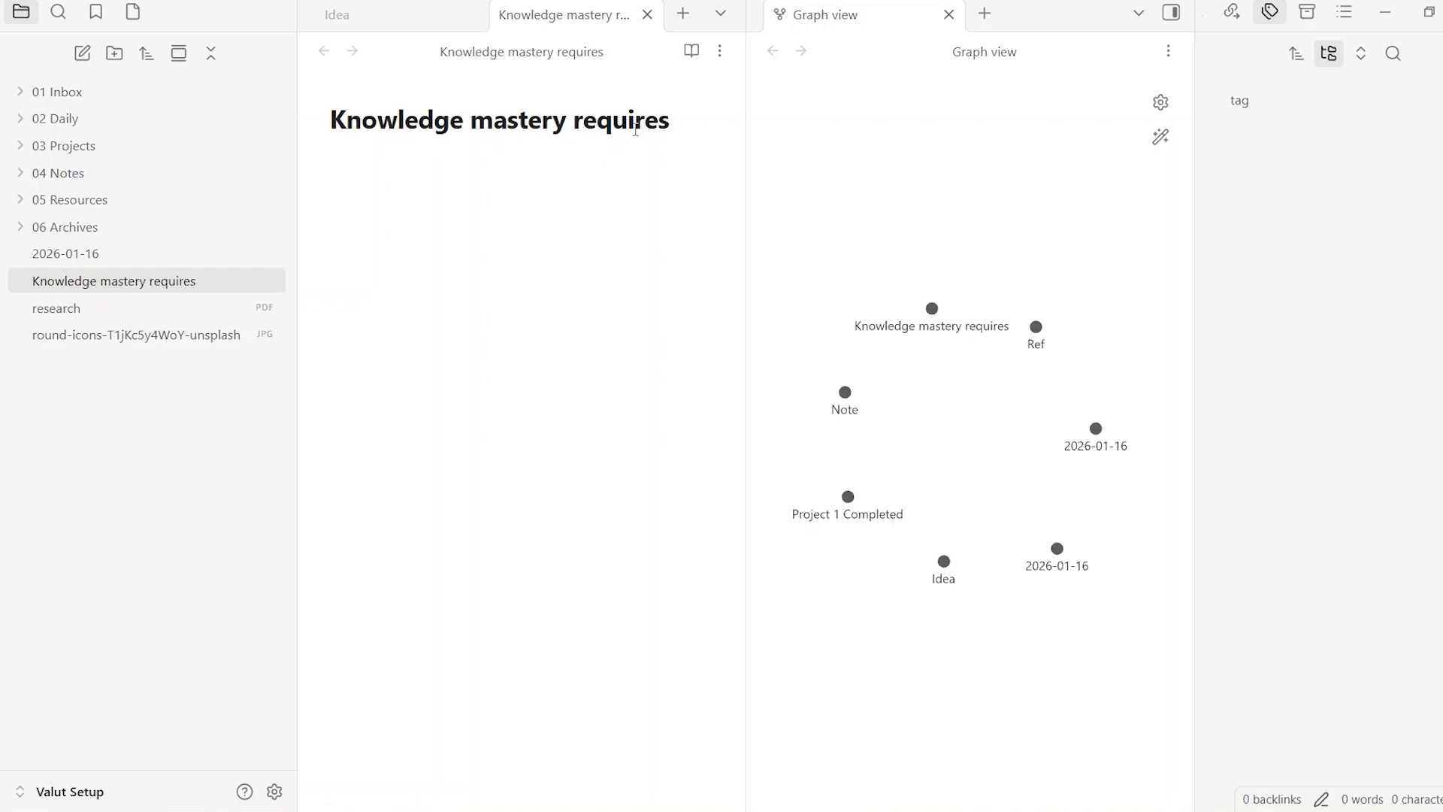
- Paste the copied text into the Knowledge mastery requires note and split it into separate lines: Reflection, Connection and Time
left_click(349, 183)
right_click(339, 165)
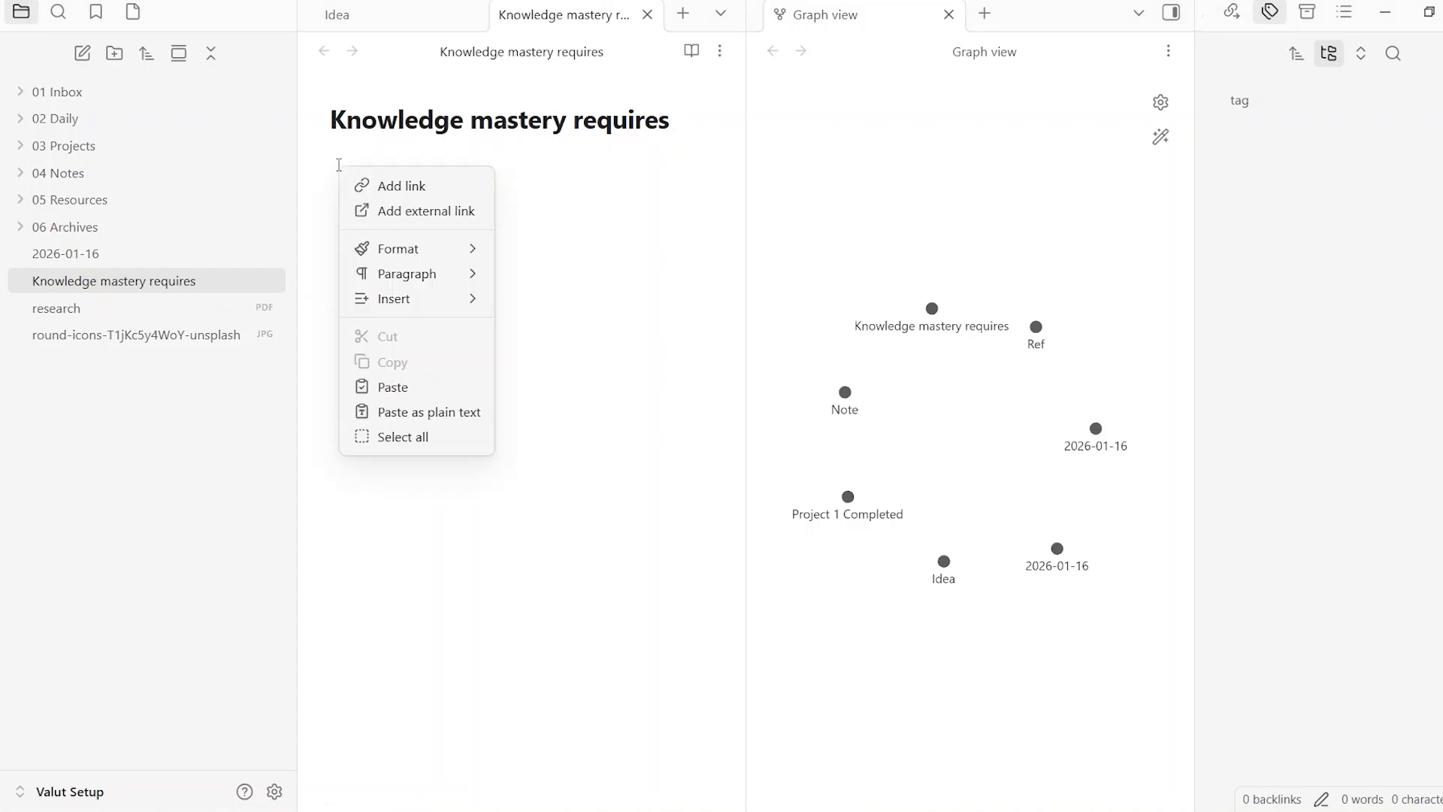
left_click(401, 387)
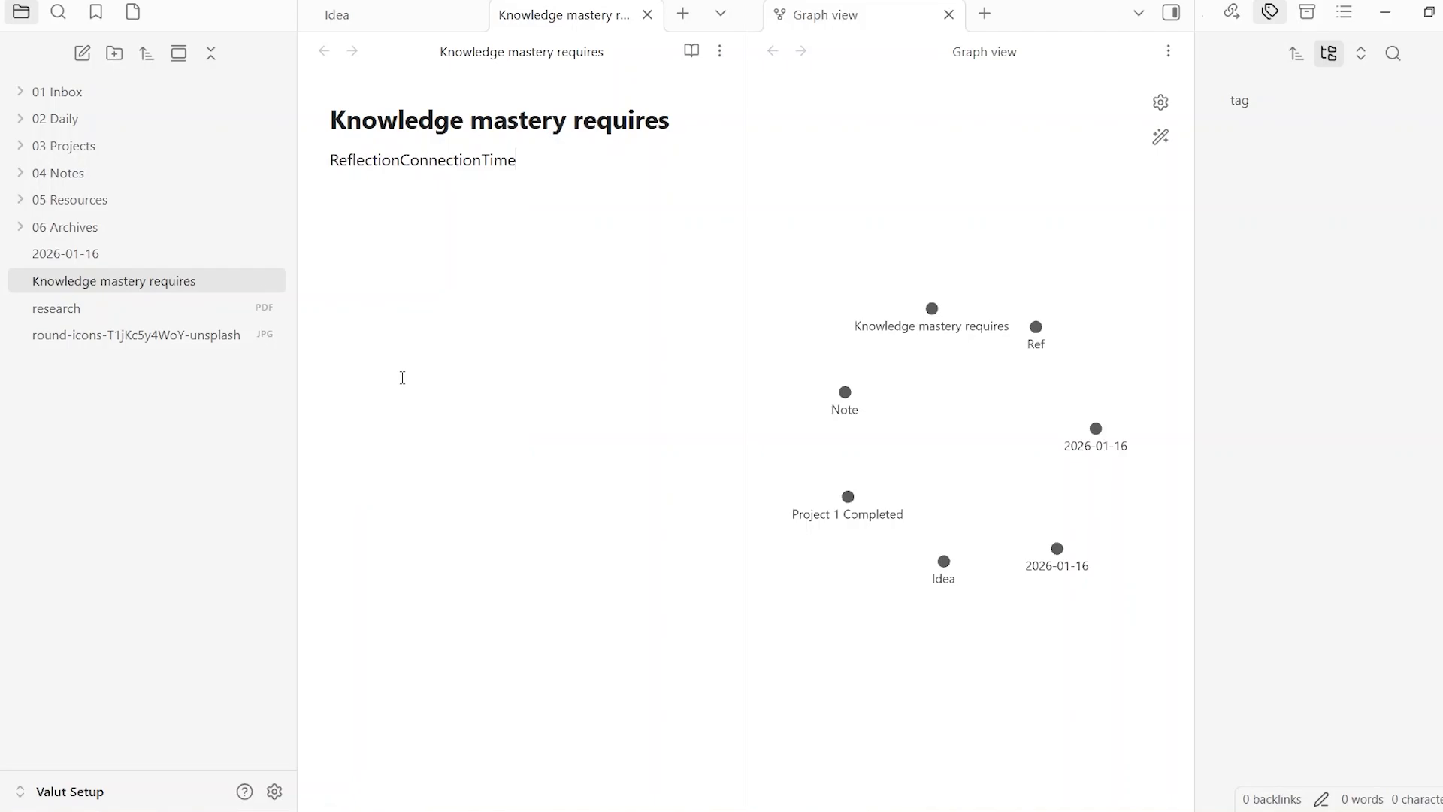
left_click(401, 158)
key("Return")
left_click(411, 184)
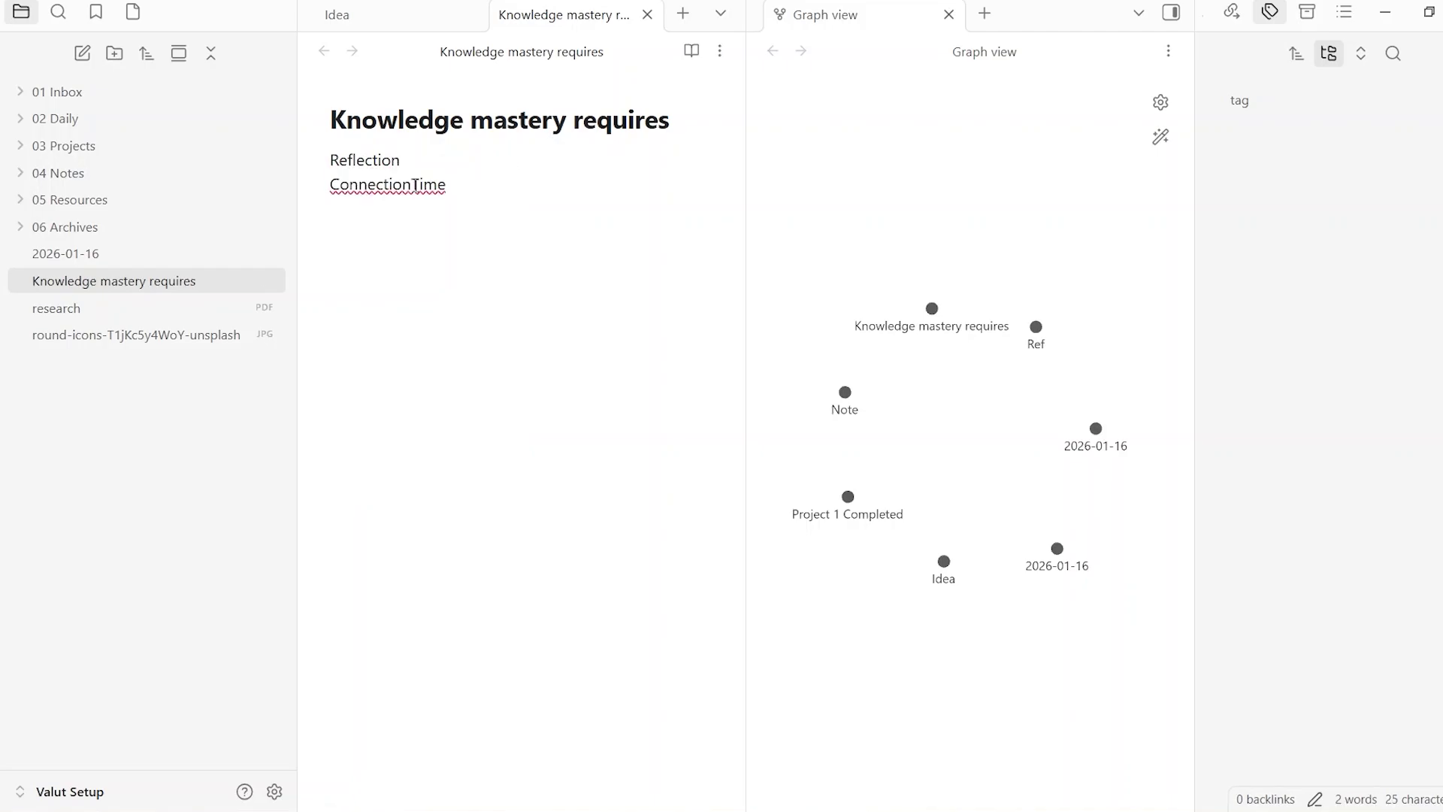
key("Return")
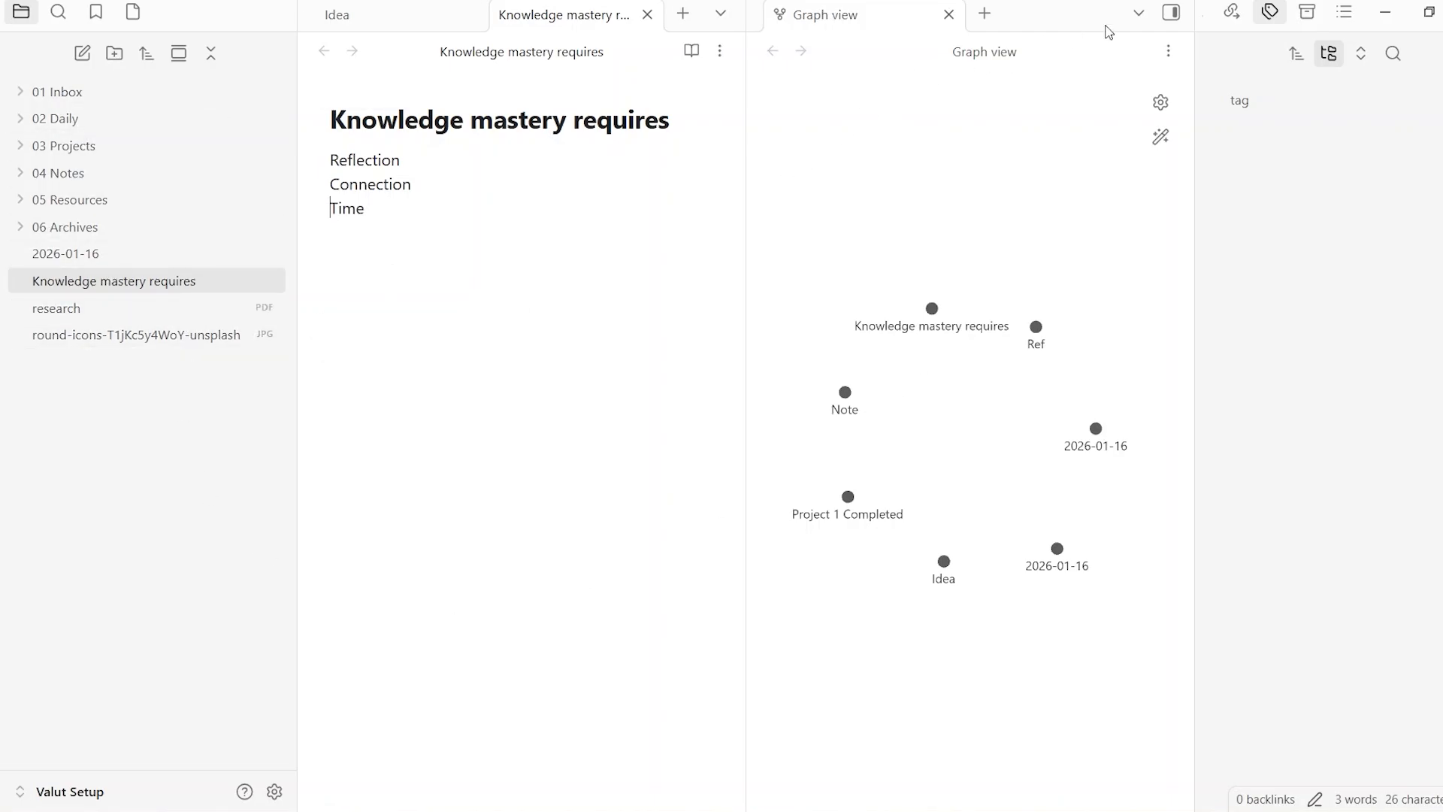
- Hide the tags sidebar and delete the 02 Daily and 03 Projects folders
left_click(1170, 11)
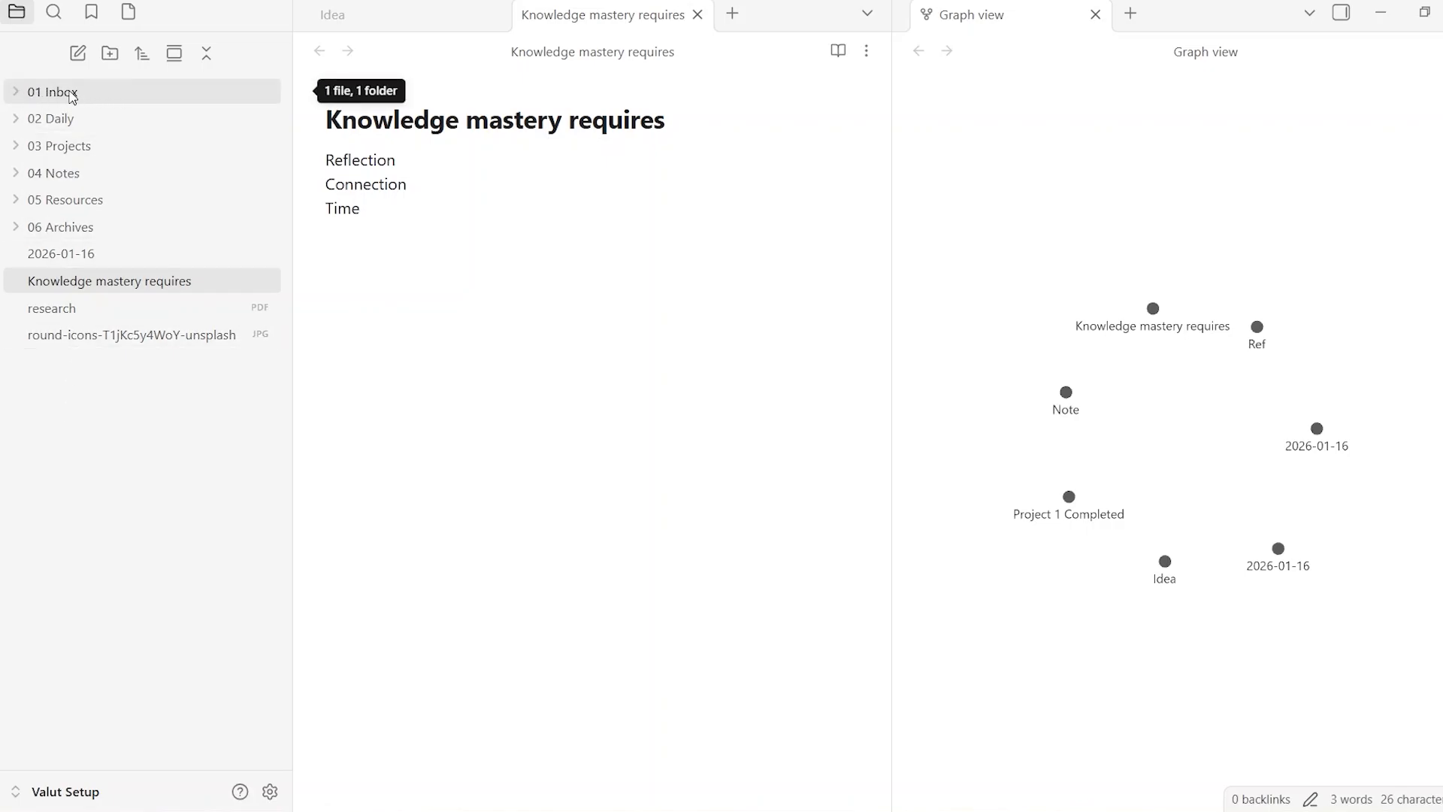
right_click(66, 124)
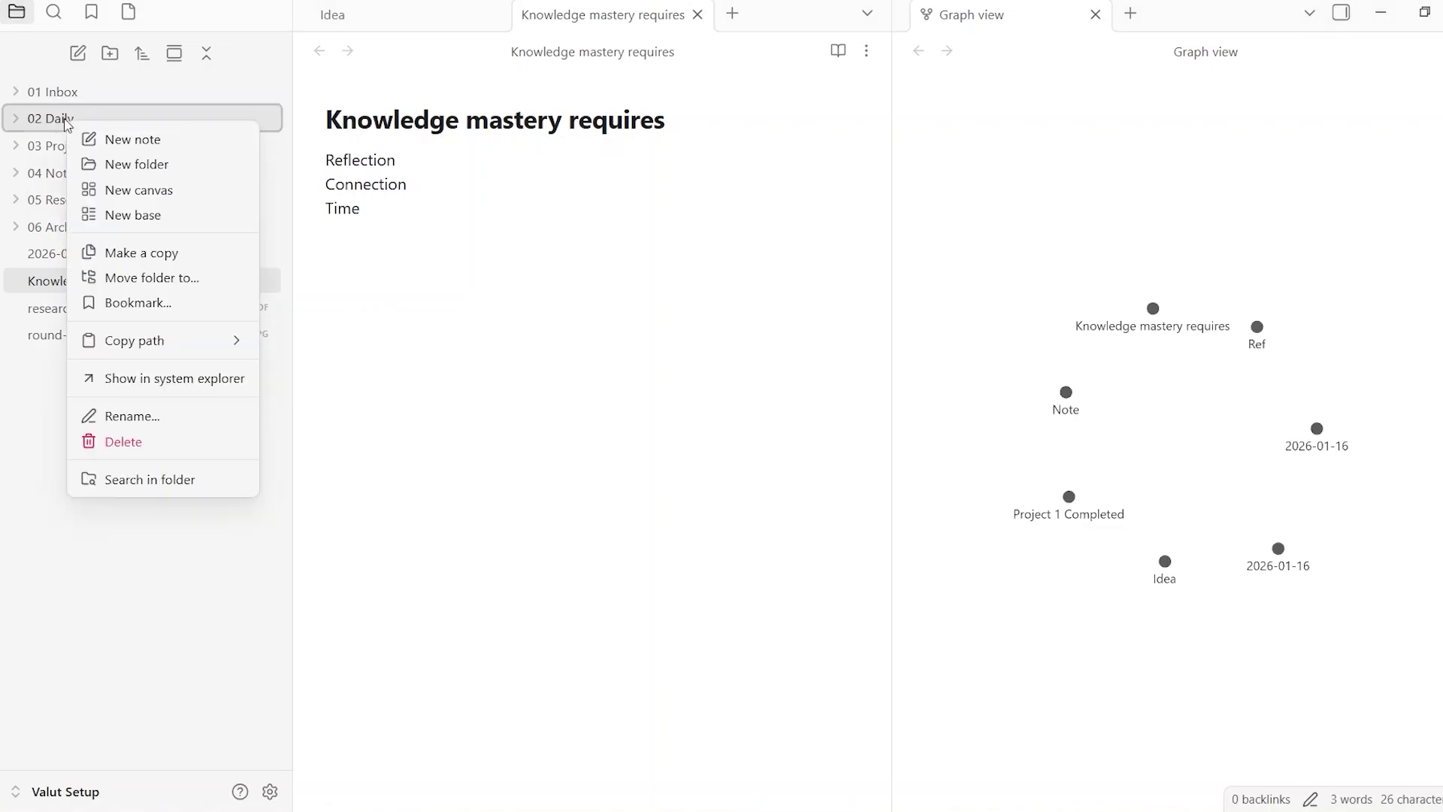
left_click(153, 444)
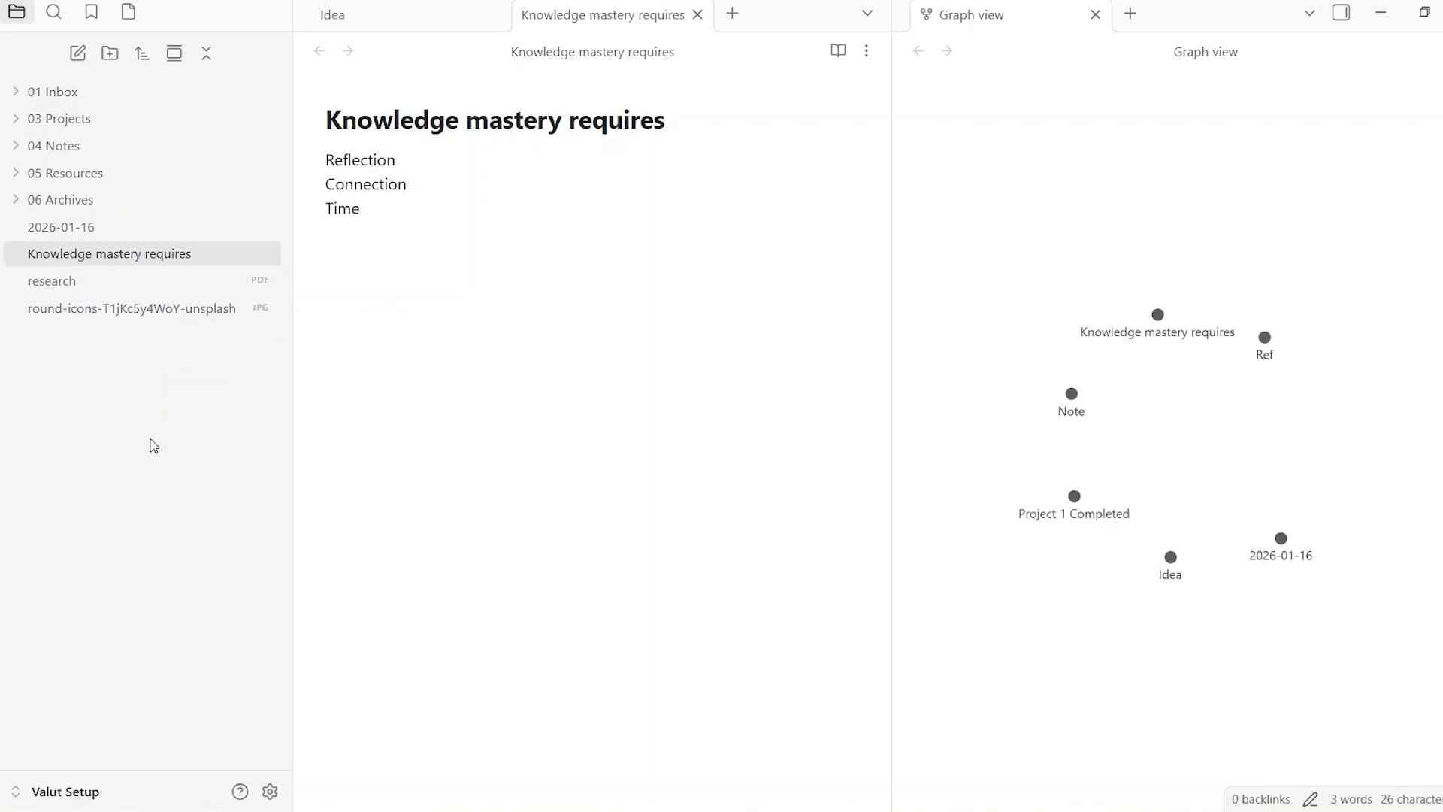
right_click(83, 119)
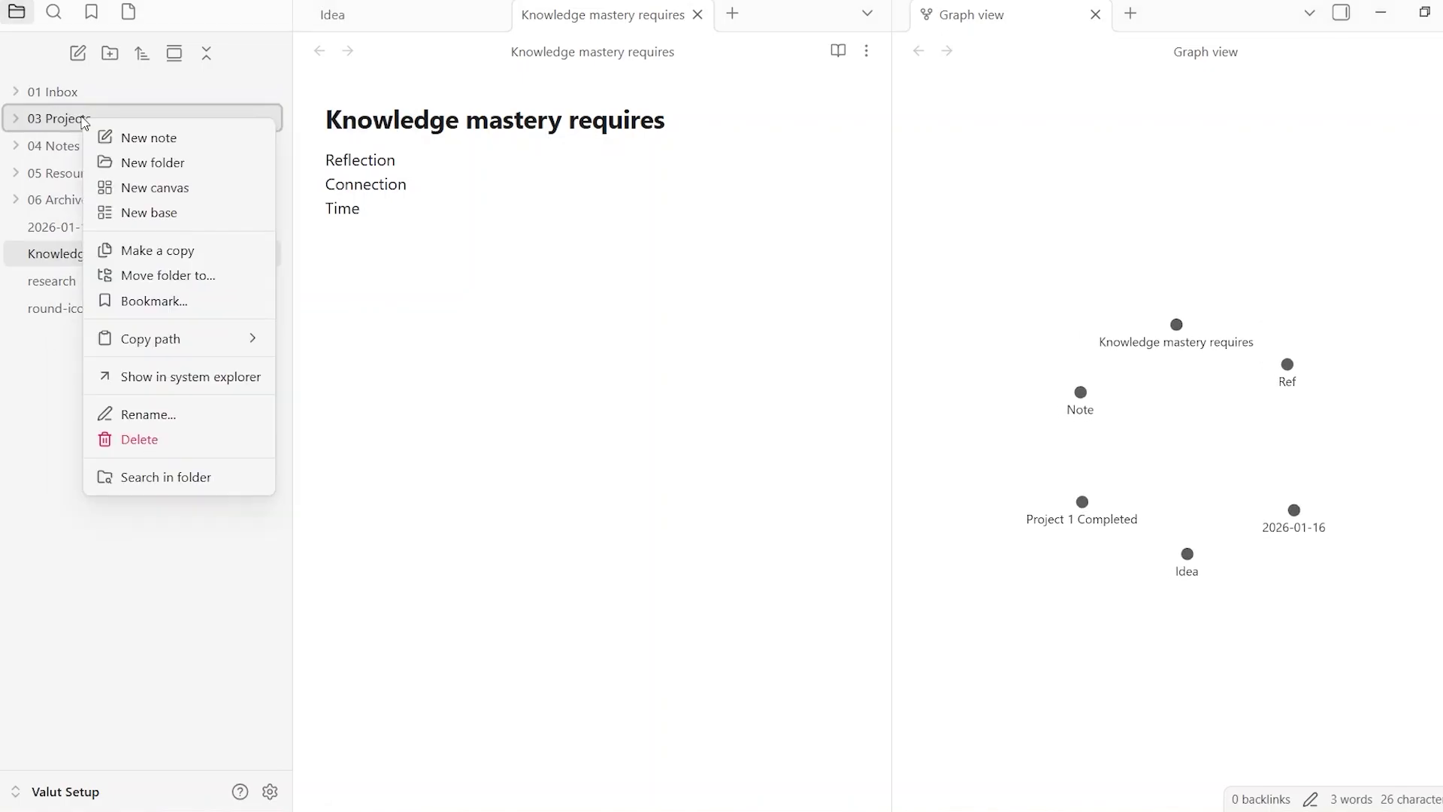
left_click(136, 449)
- Rename the 04 Notes folder to 02 Notes
right_click(41, 117)
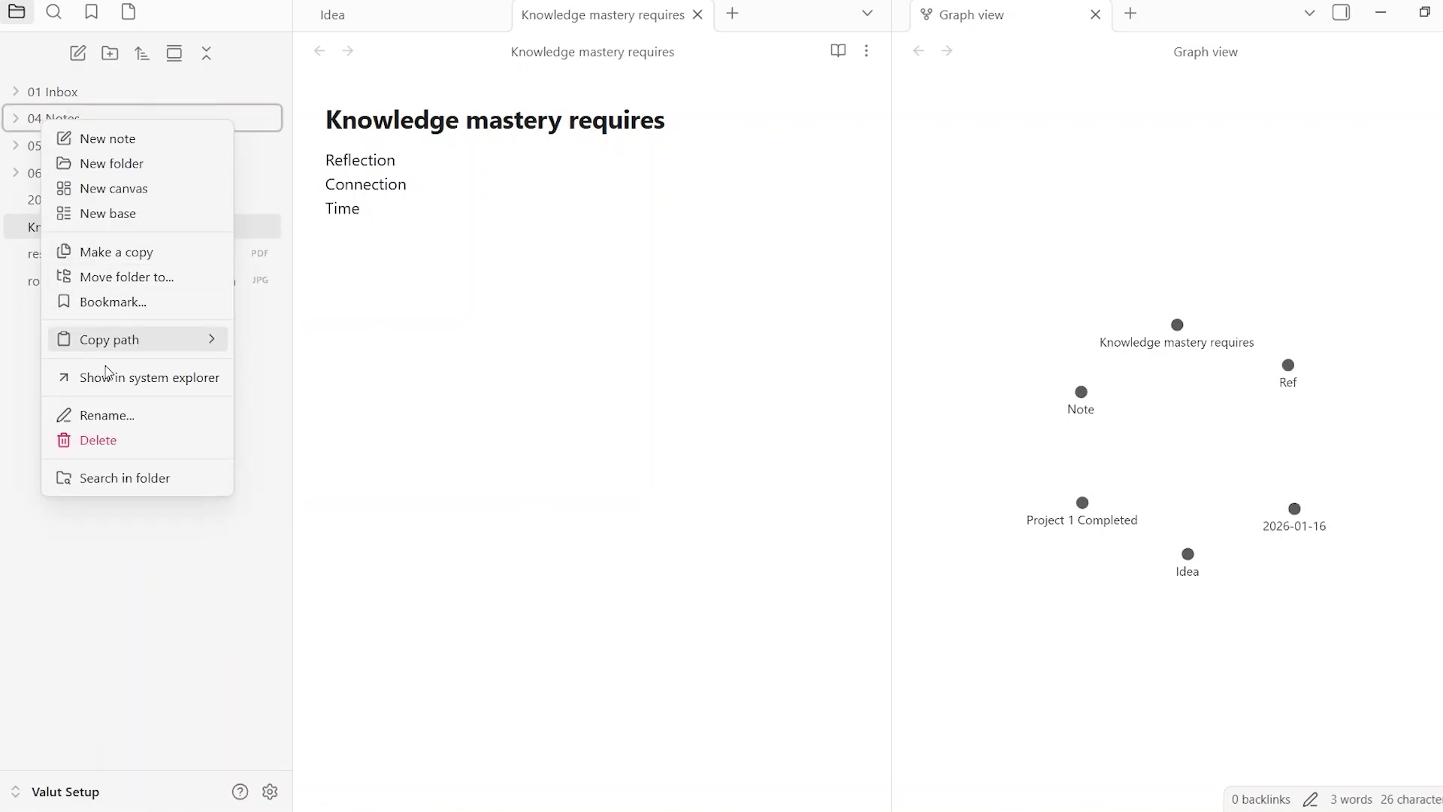
left_click(107, 415)
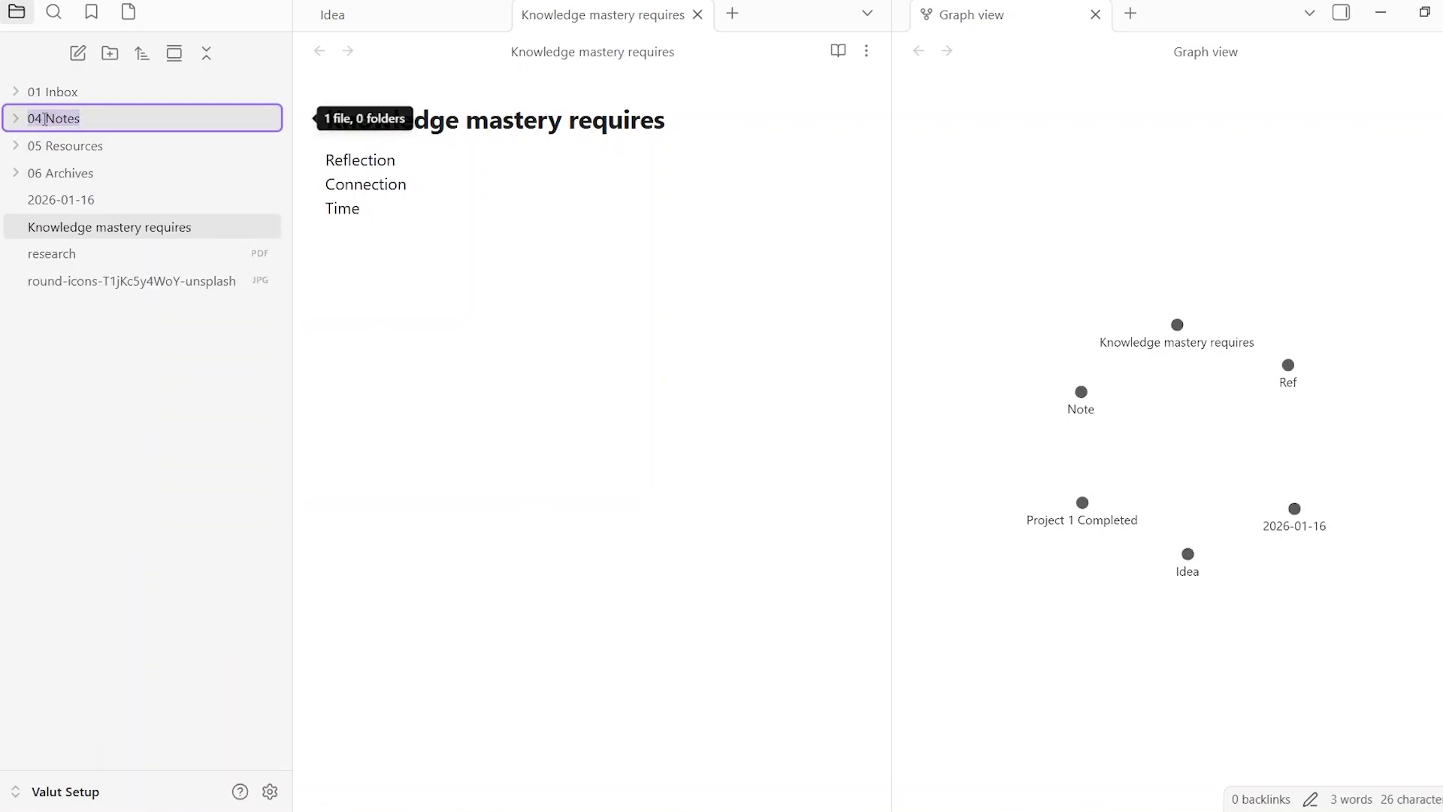
left_click(45, 119)
key("BackSpace")
type("2")
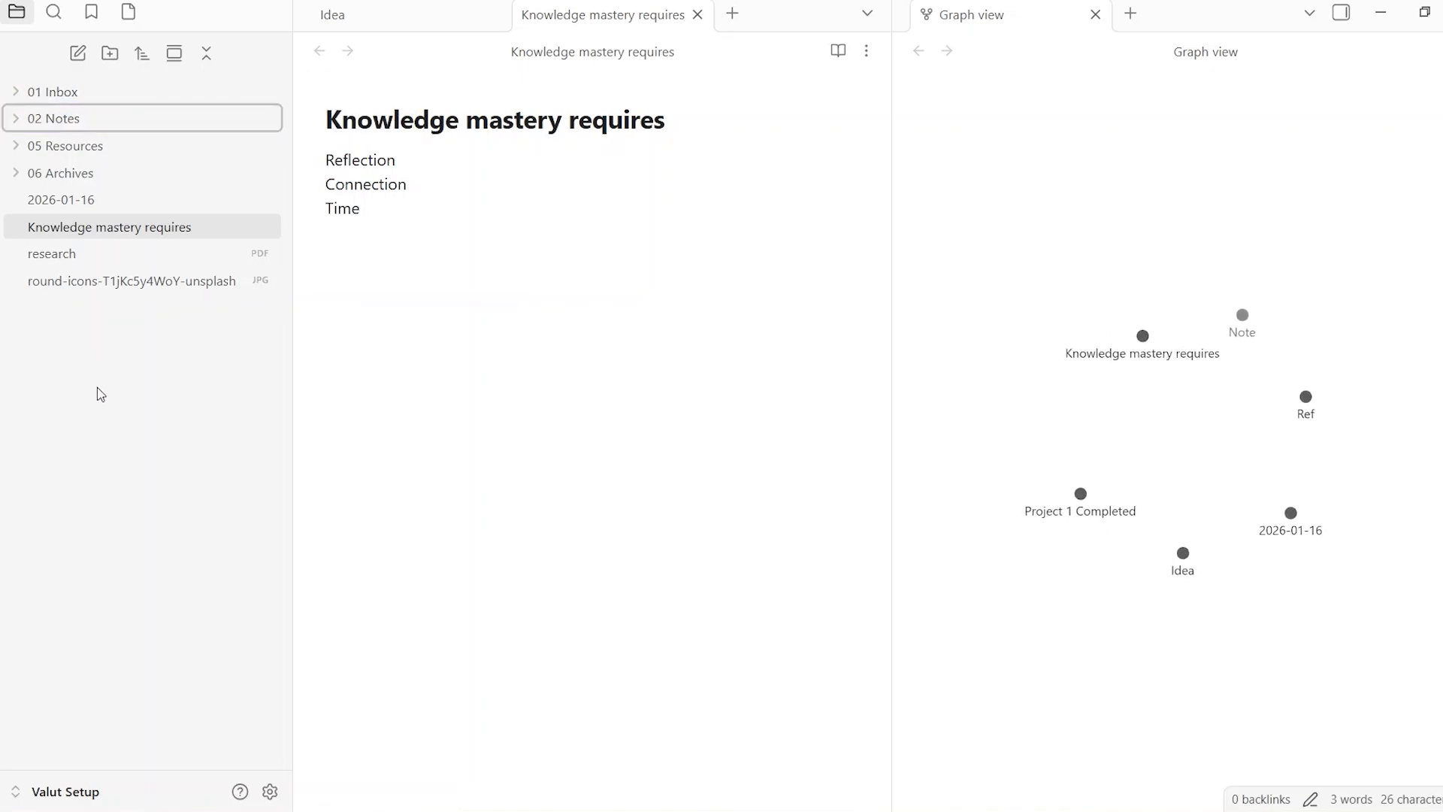
- Create two new vault folders named 03 Daily and 04 Synthesis
left_click(110, 52)
type("0")
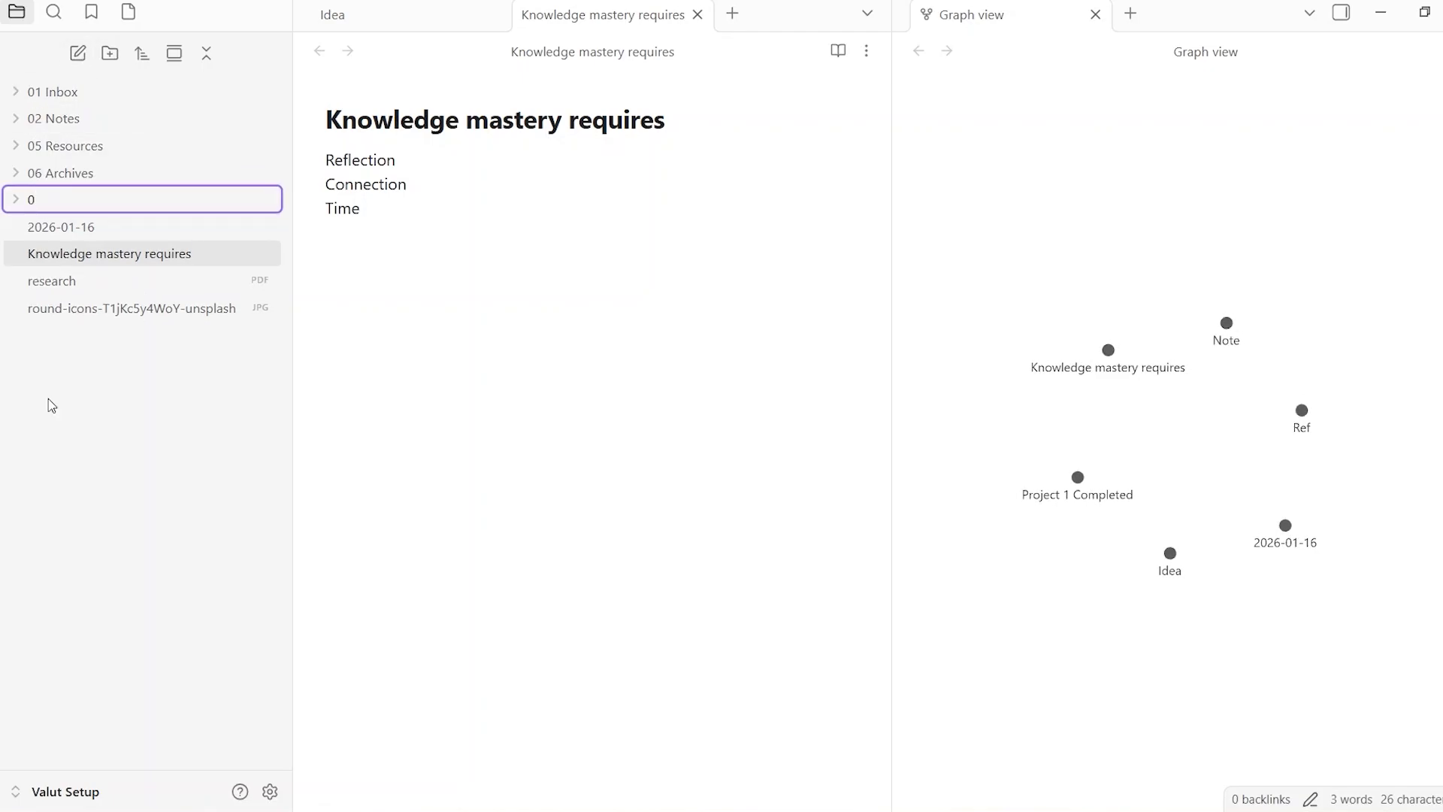
type("3 Daily")
key("Return")
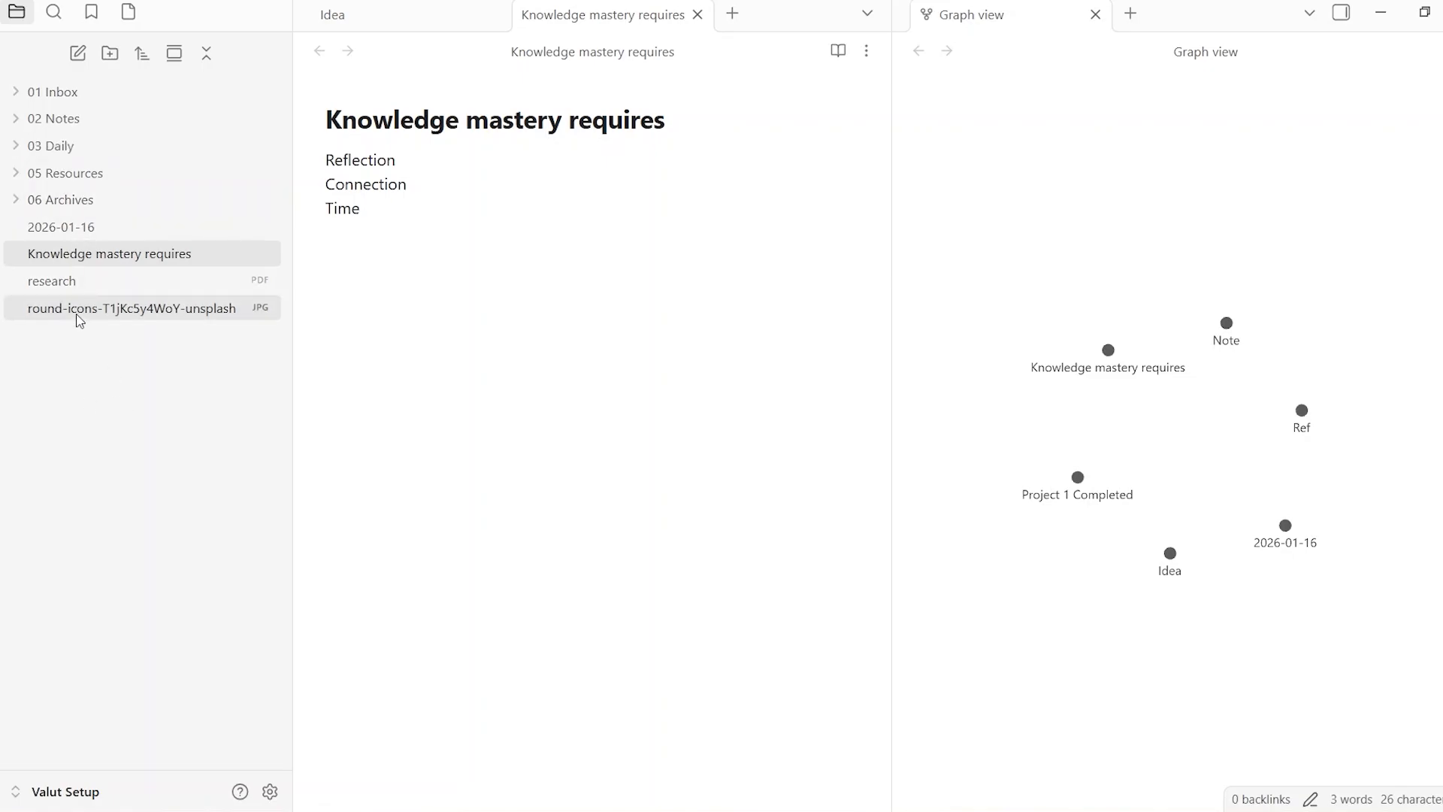
left_click(110, 53)
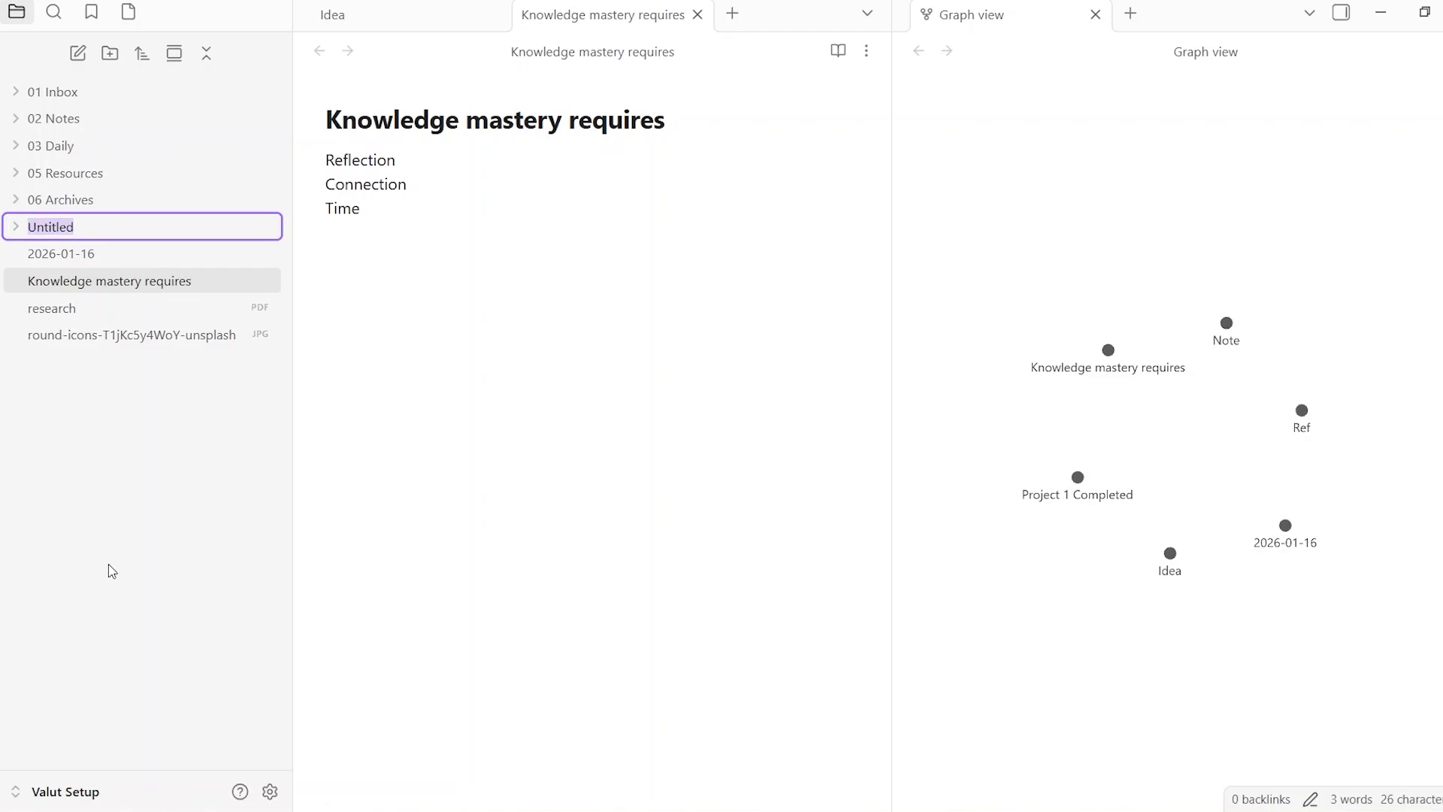
type("04 Synthesis")
key("Return")
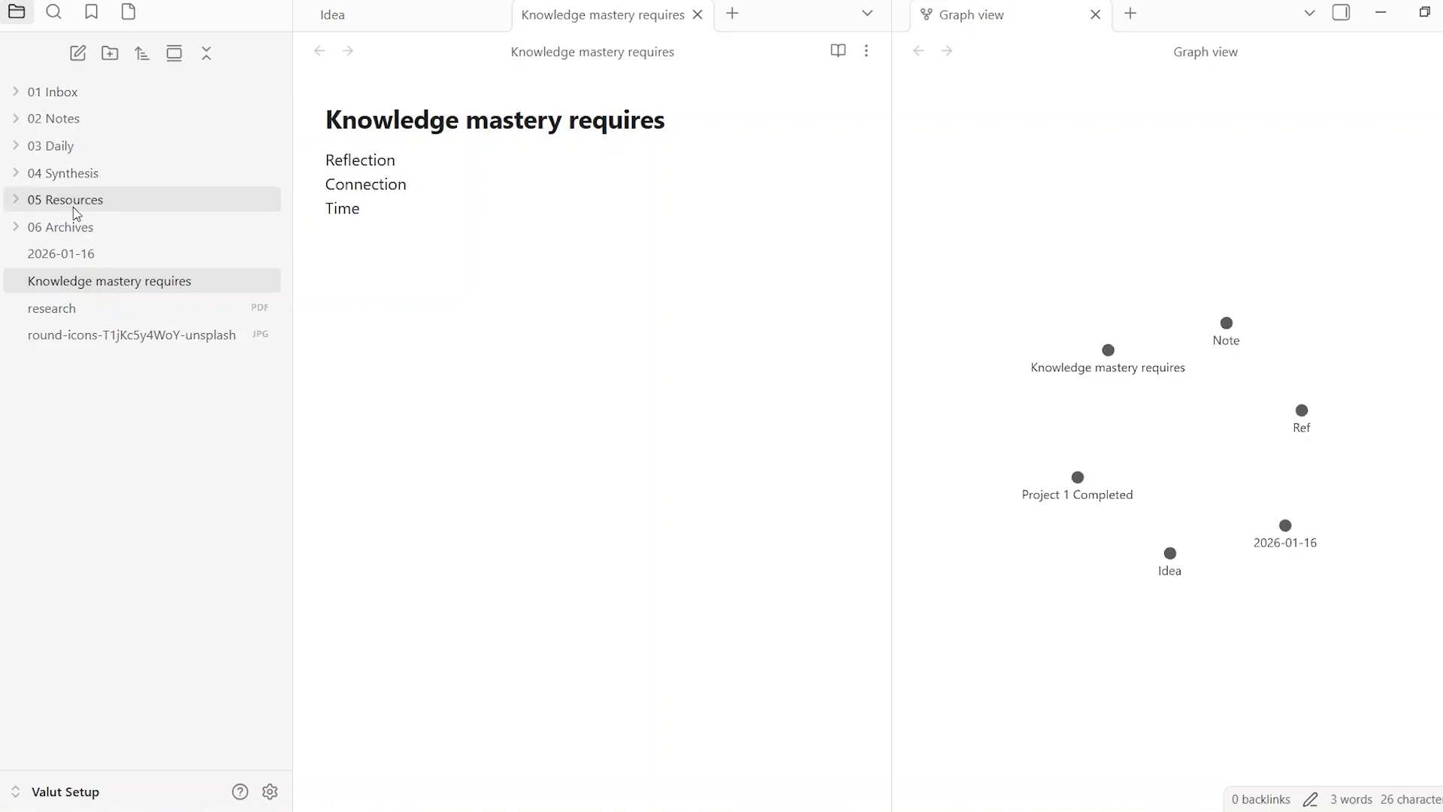
- Create a vault folder named 05 Projects and delete the 05 Resources folder
left_click(112, 53)
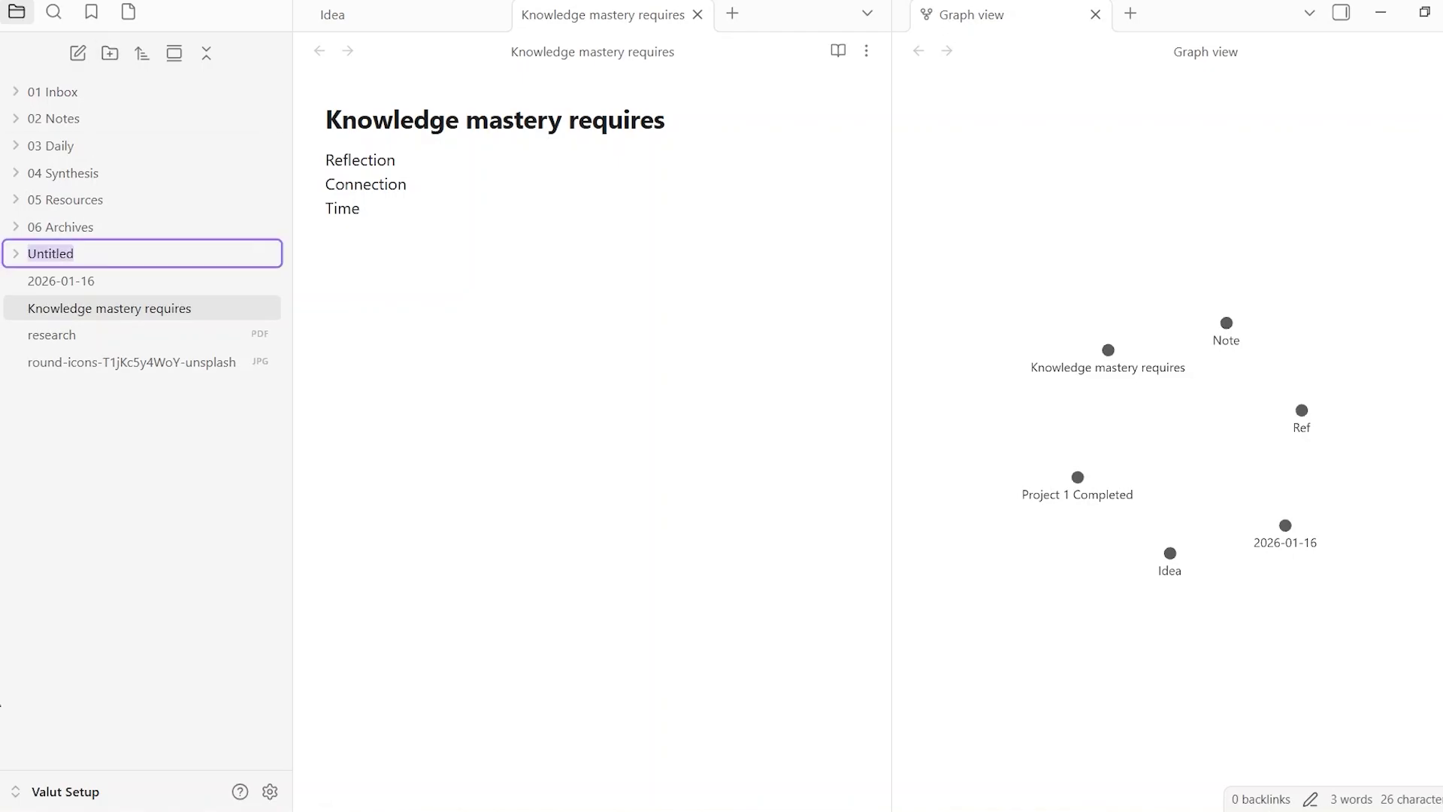
key("BackSpace")
type("05 Projects")
key("Return")
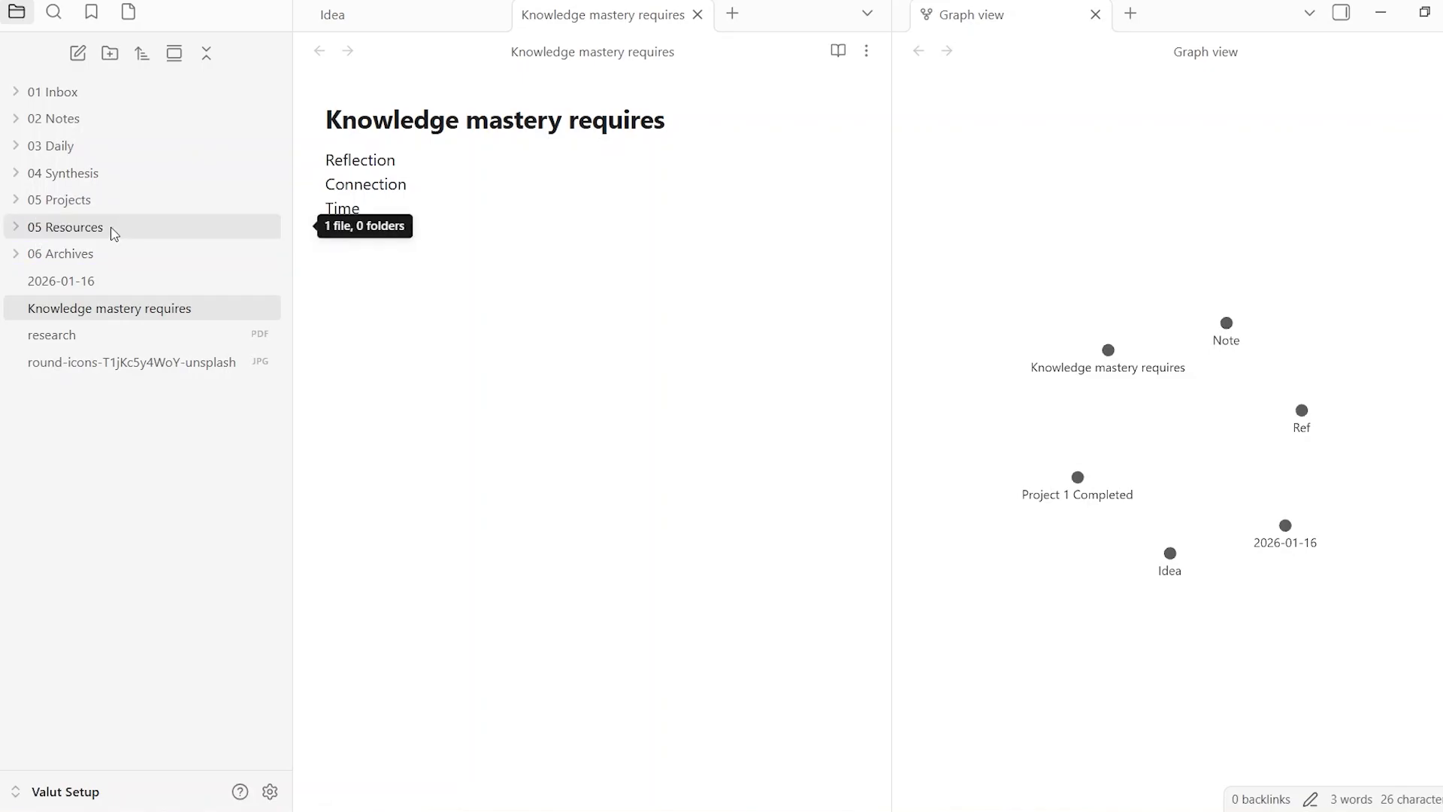
right_click(114, 234)
left_click(169, 551)
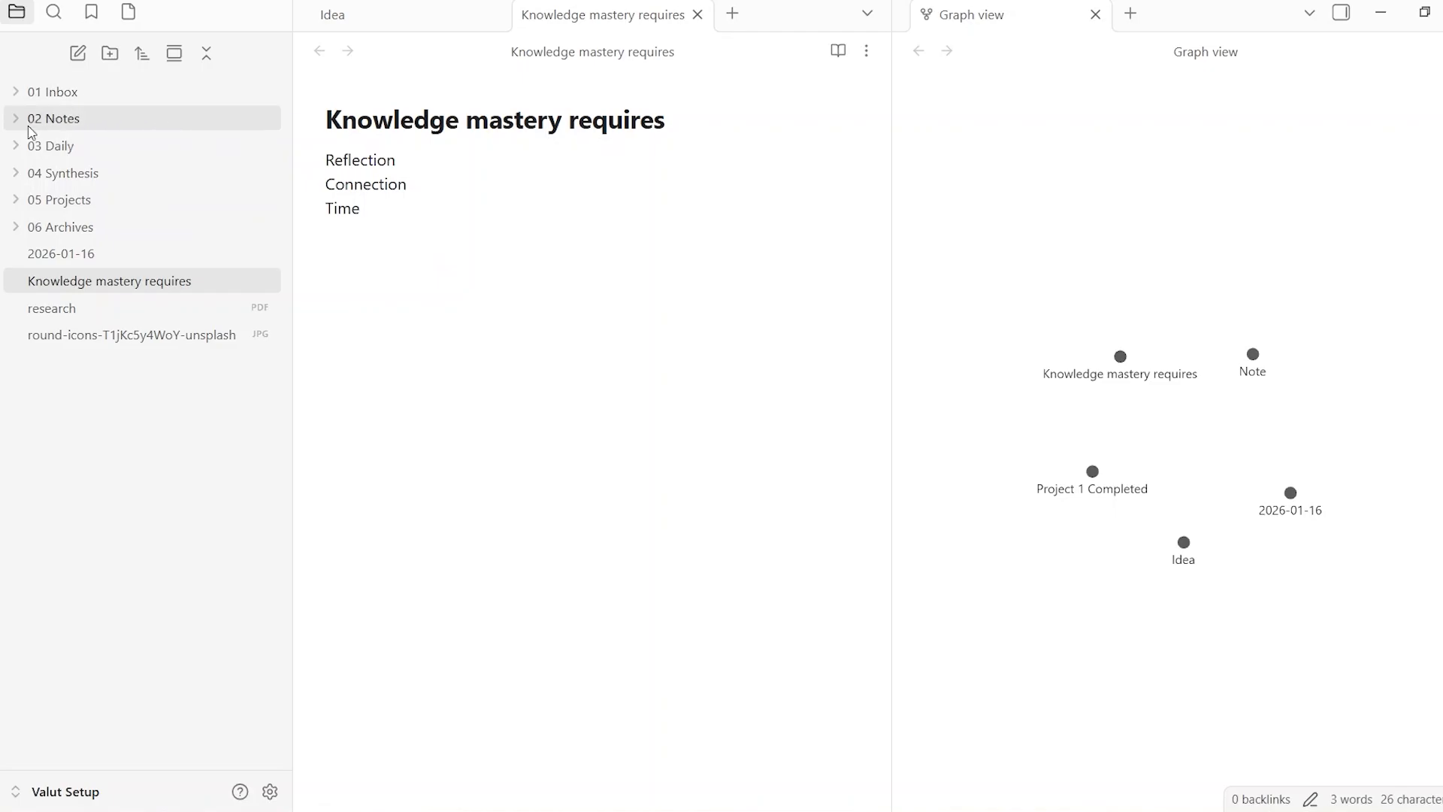
- Create a new blank note in the vault root and open the Idea note in 01 Inbox
mouse_move(141, 290)
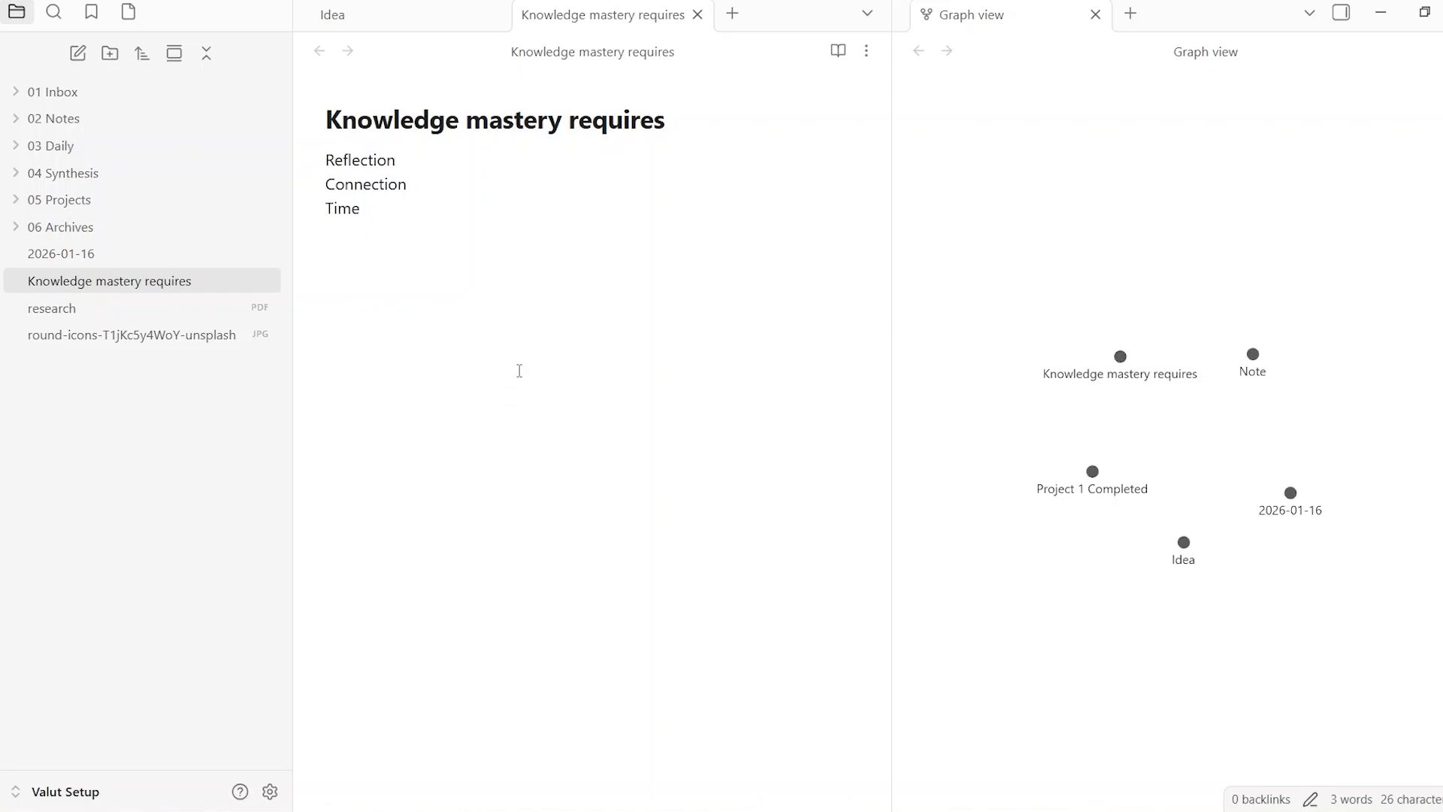
left_click(78, 53)
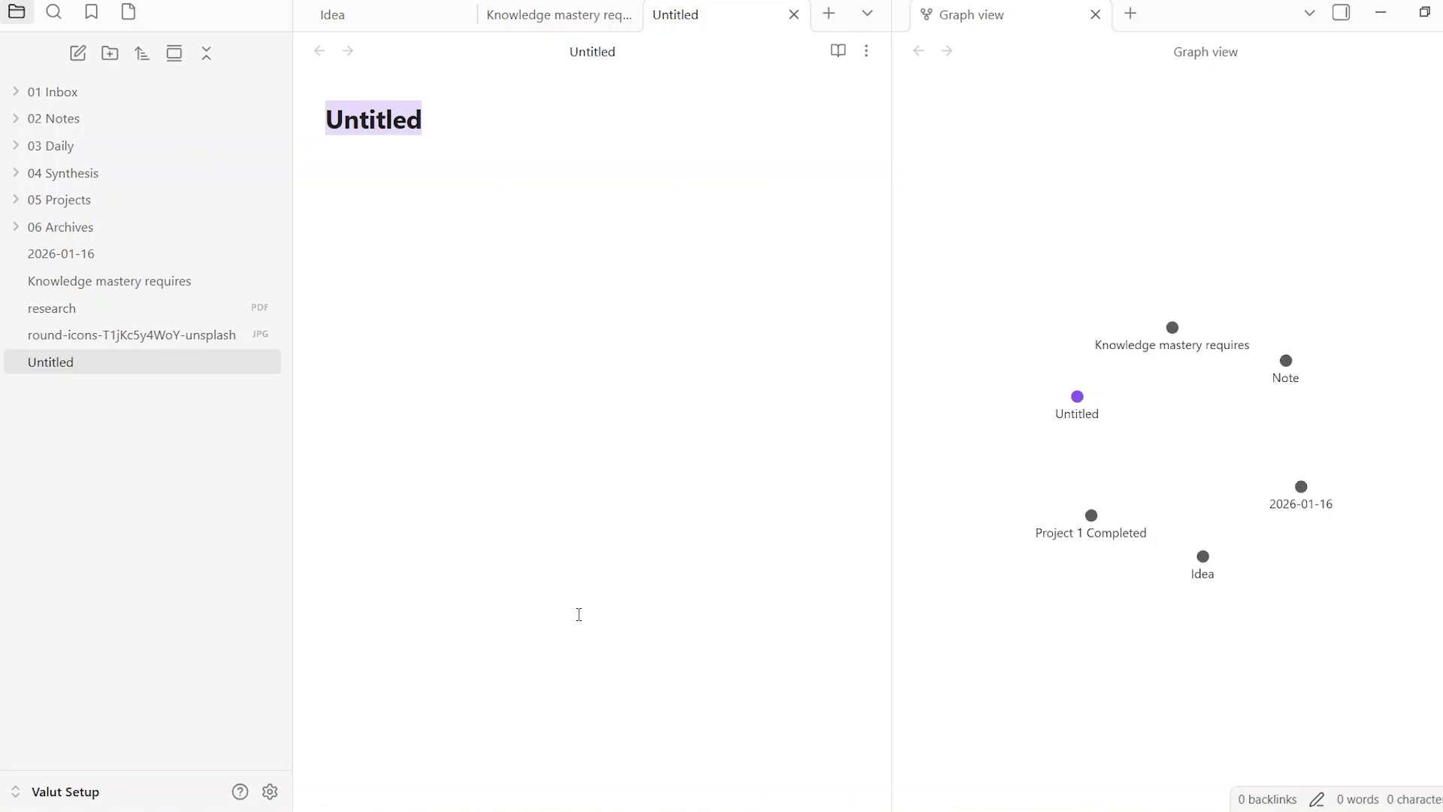
left_click(281, 308)
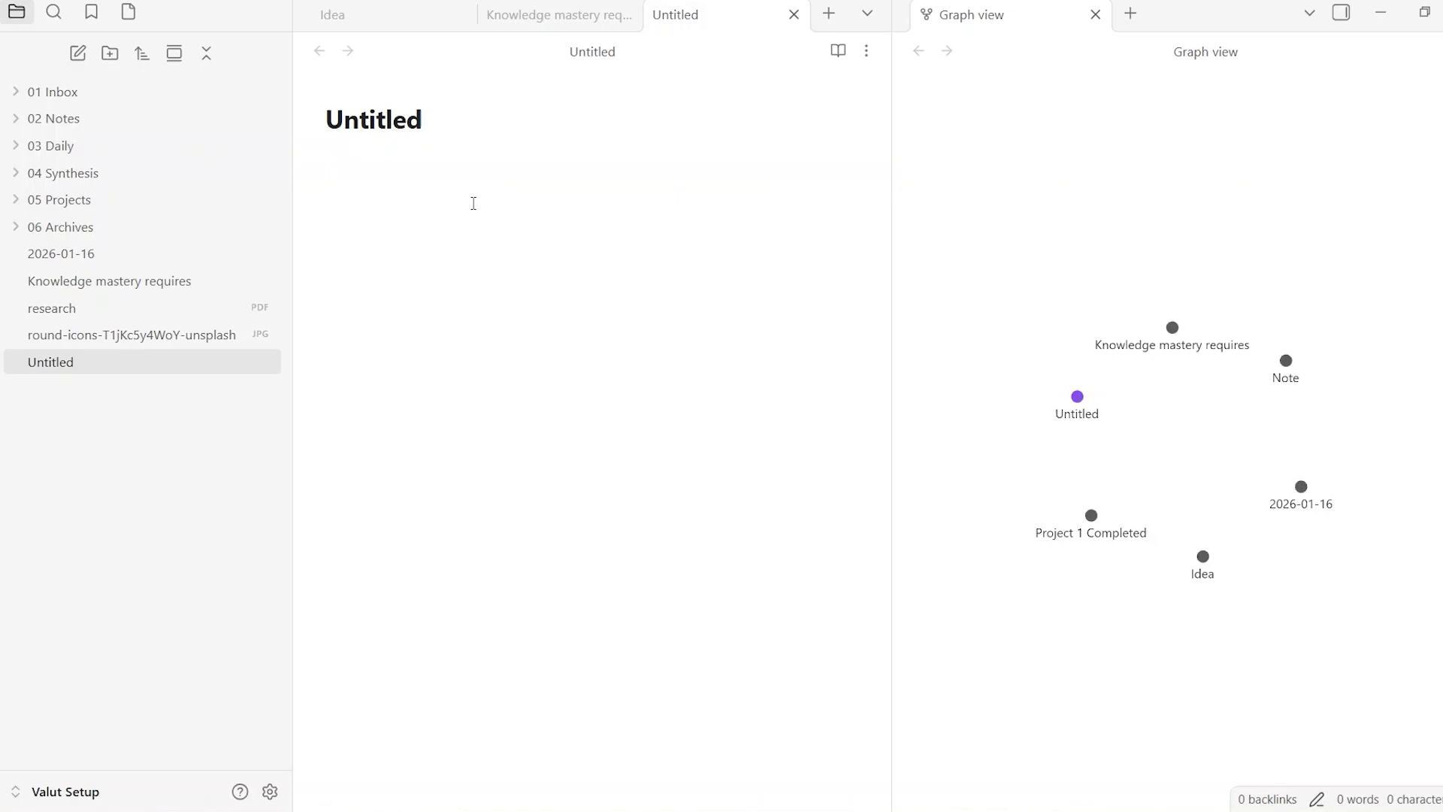
type("2")
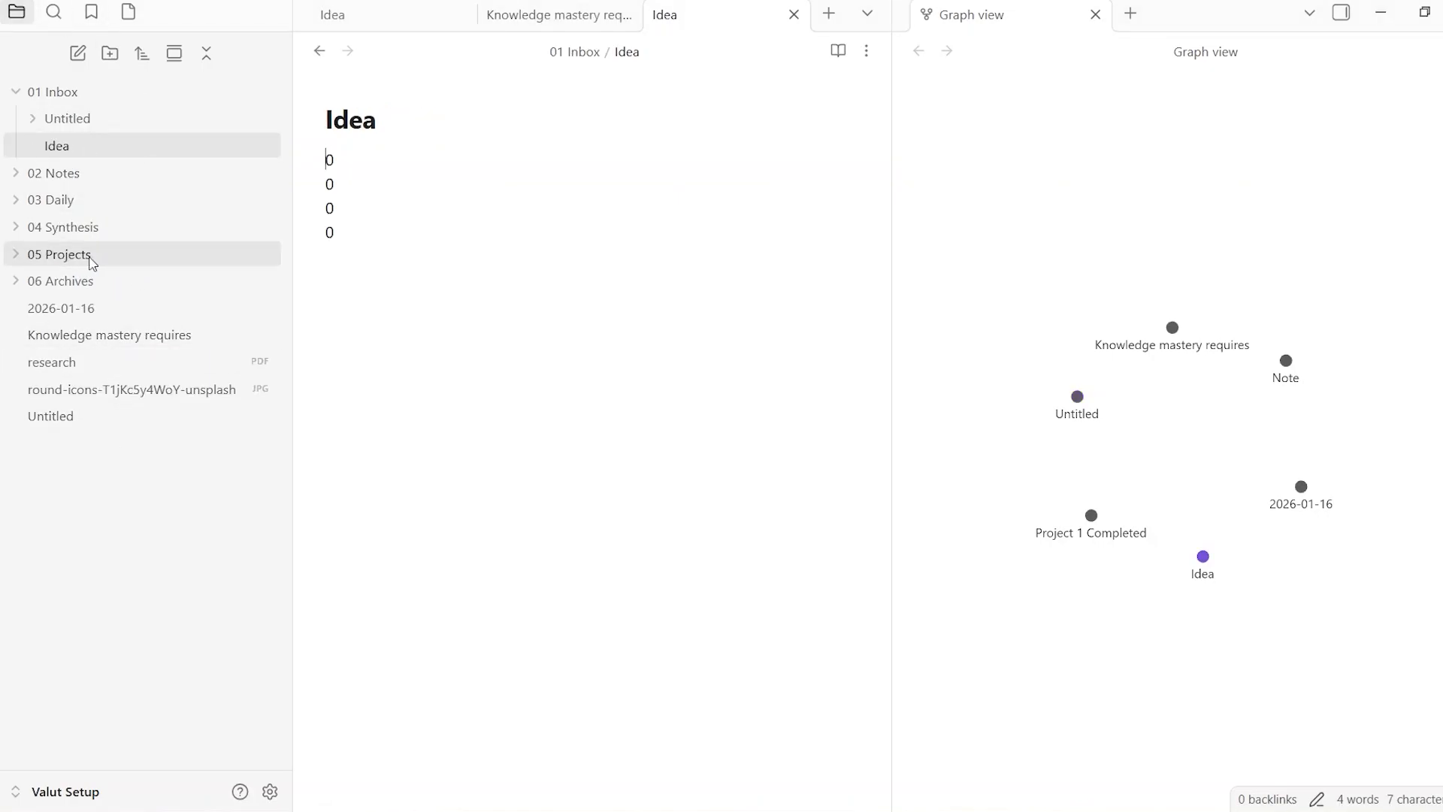